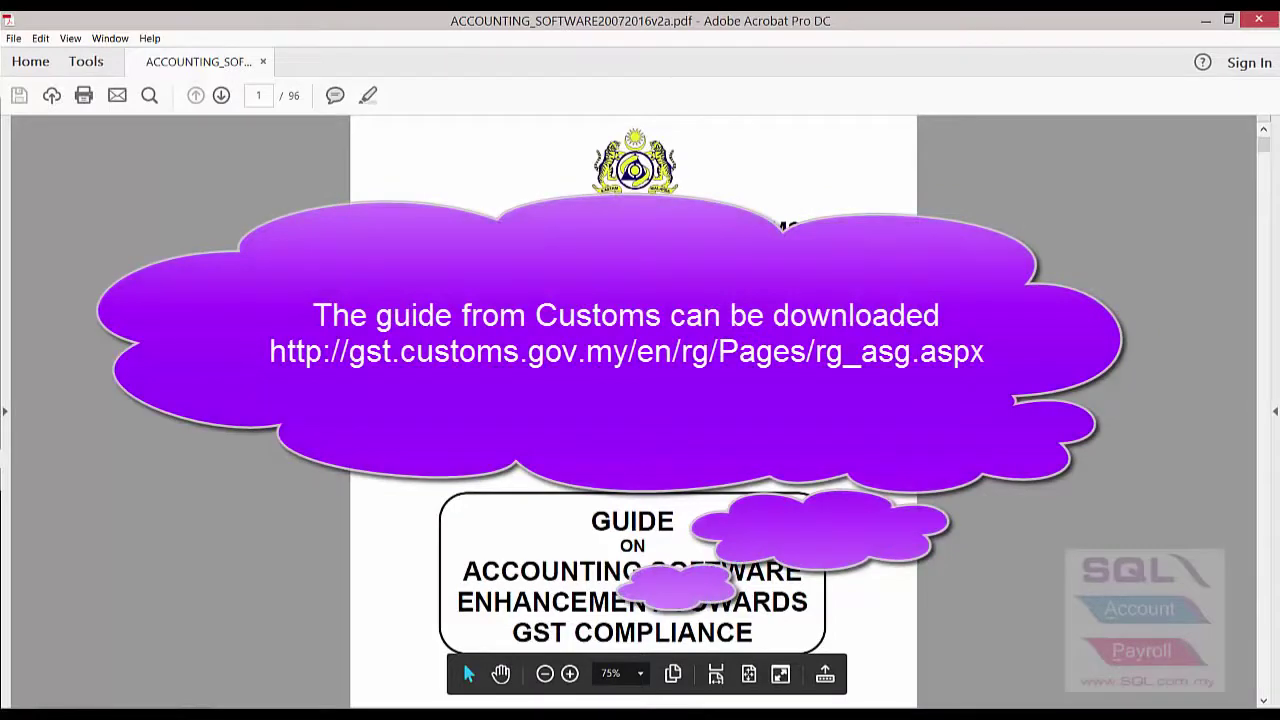
Go to page 39 of the guide, enlarge the view and examine the purchase tax code table through its end on page 40
scroll(462, 659, down, 3)
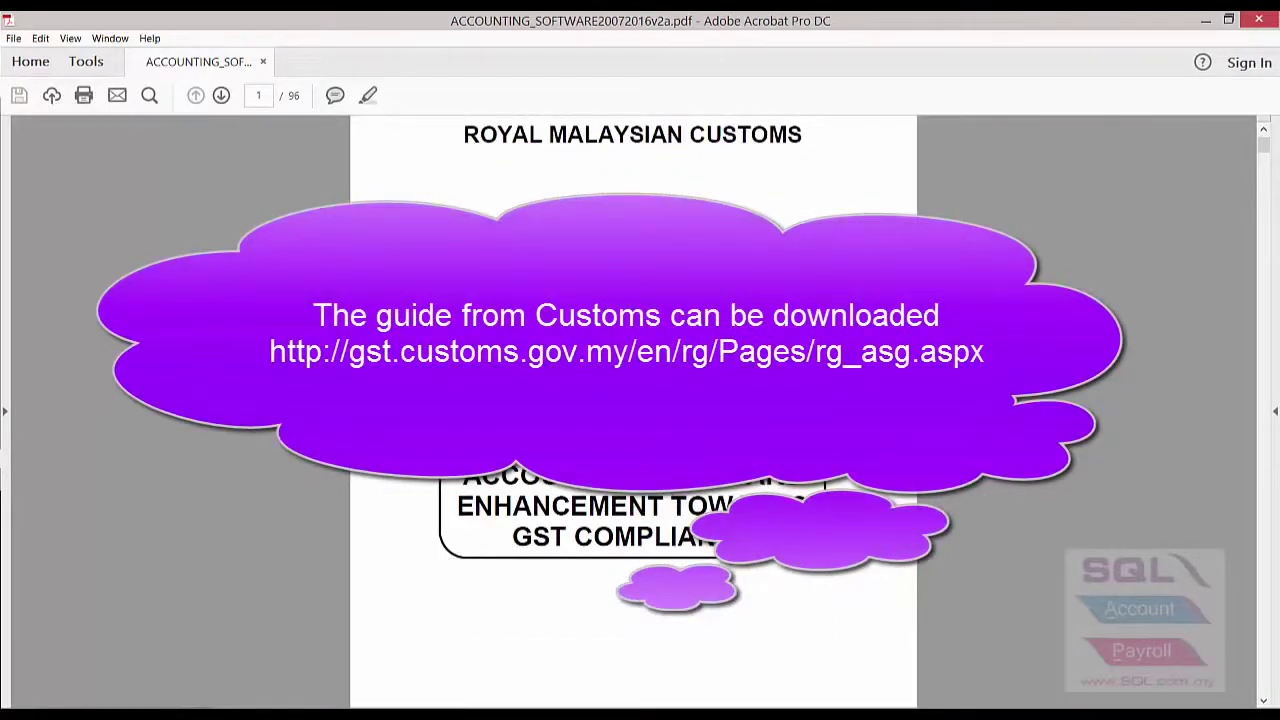
drag(267, 98, 200, 85)
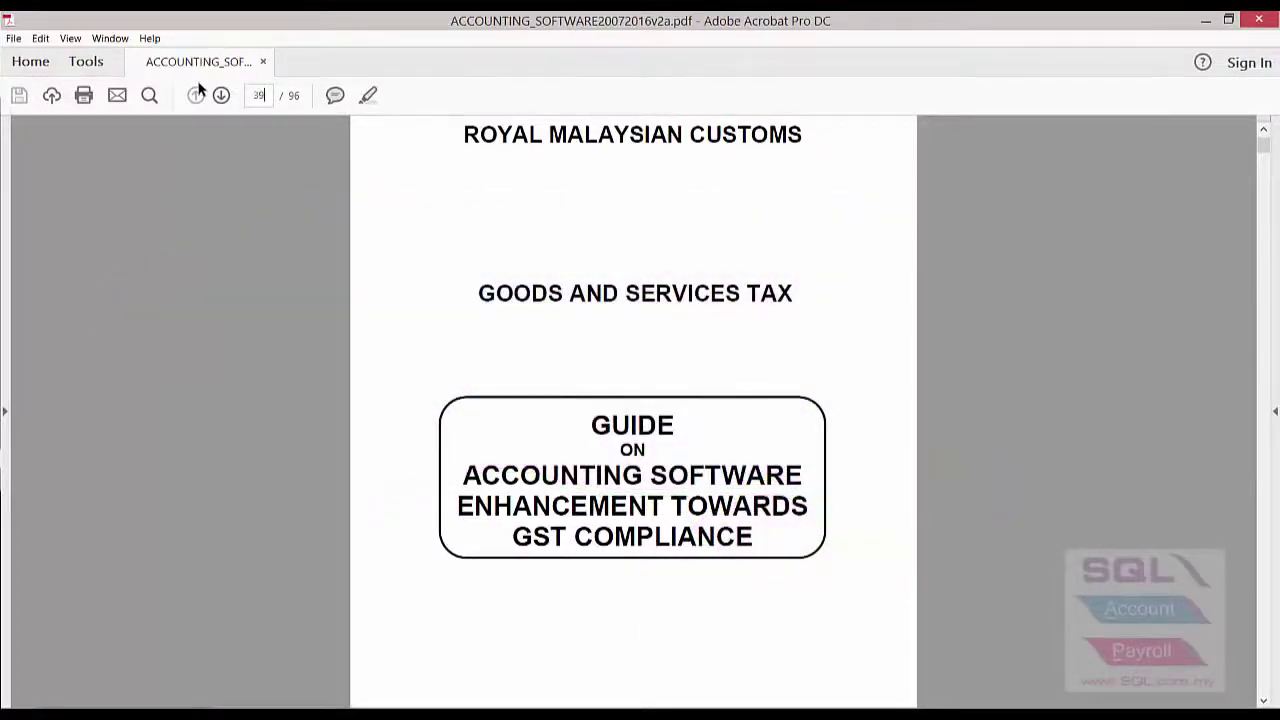
text(39)
key(Return)
key(ctrl+plus)
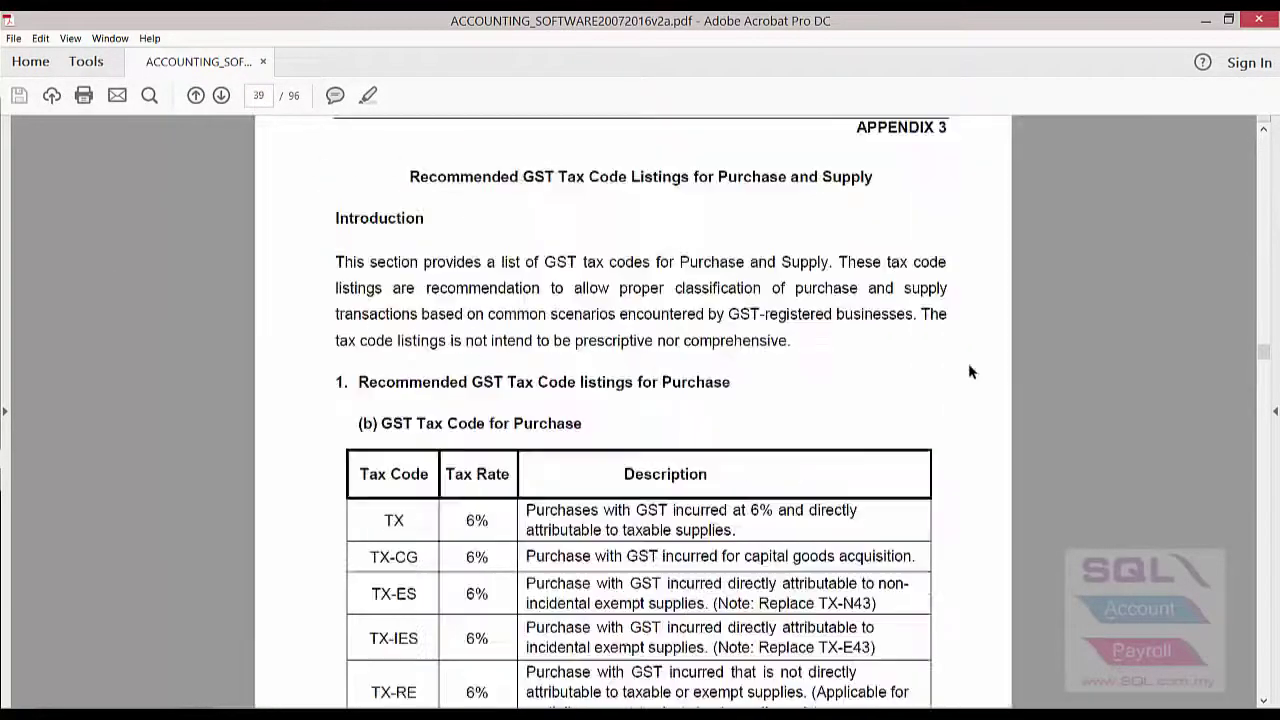
scroll(978, 370, down, 5)
scroll(978, 370, down, 3)
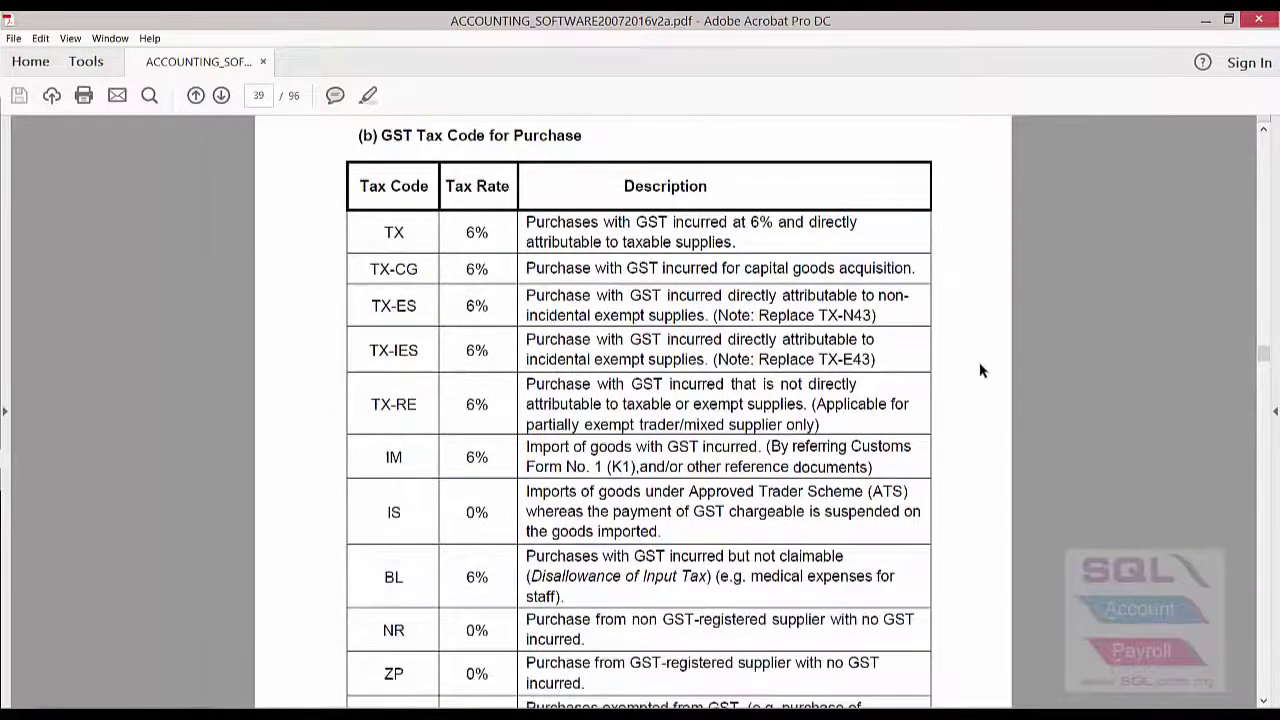
scroll(979, 364, down, 1)
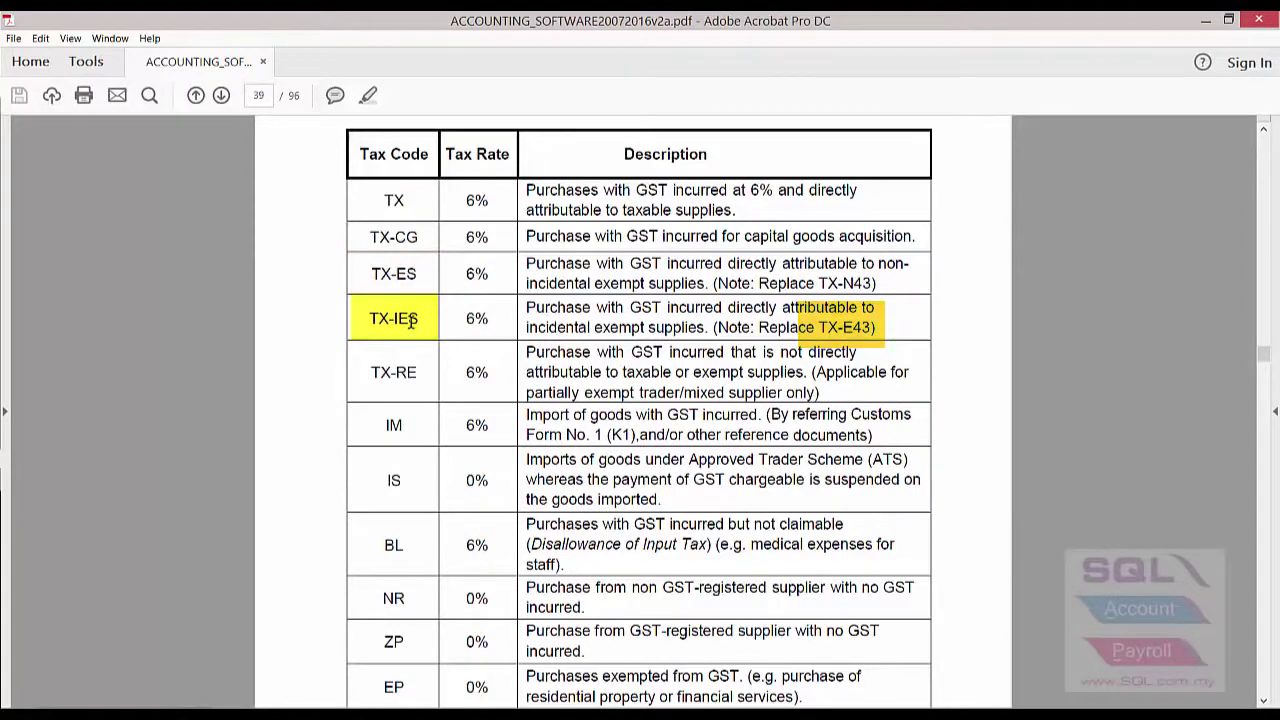
scroll(410, 322, down, 3)
scroll(411, 322, down, 10)
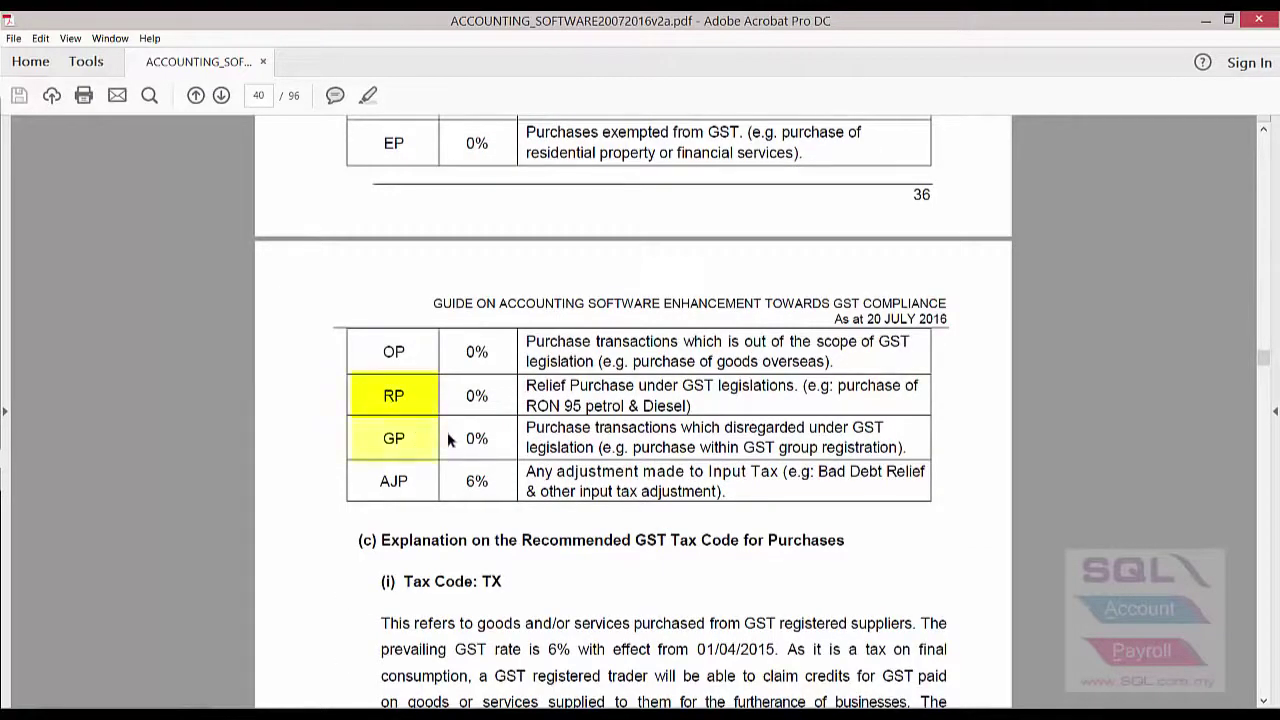
Go to page 44 of the guide and examine the GST tax code table for supply
drag(267, 96, 226, 91)
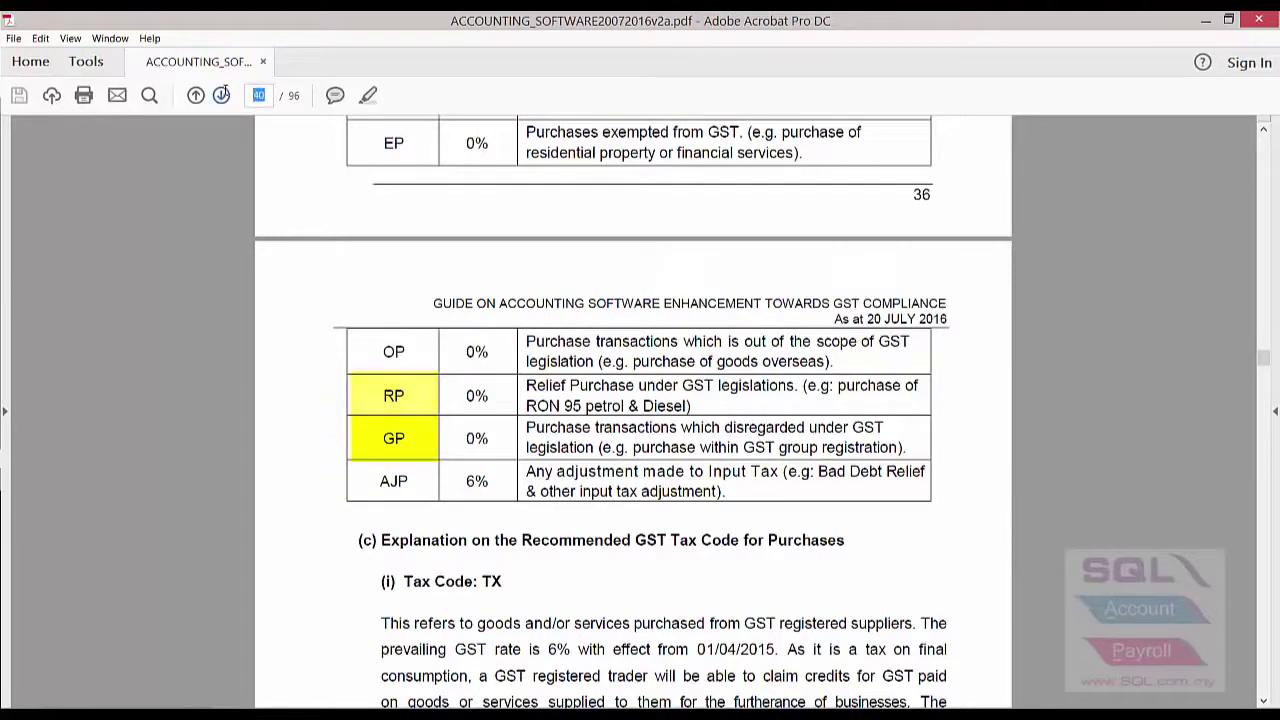
text(44)
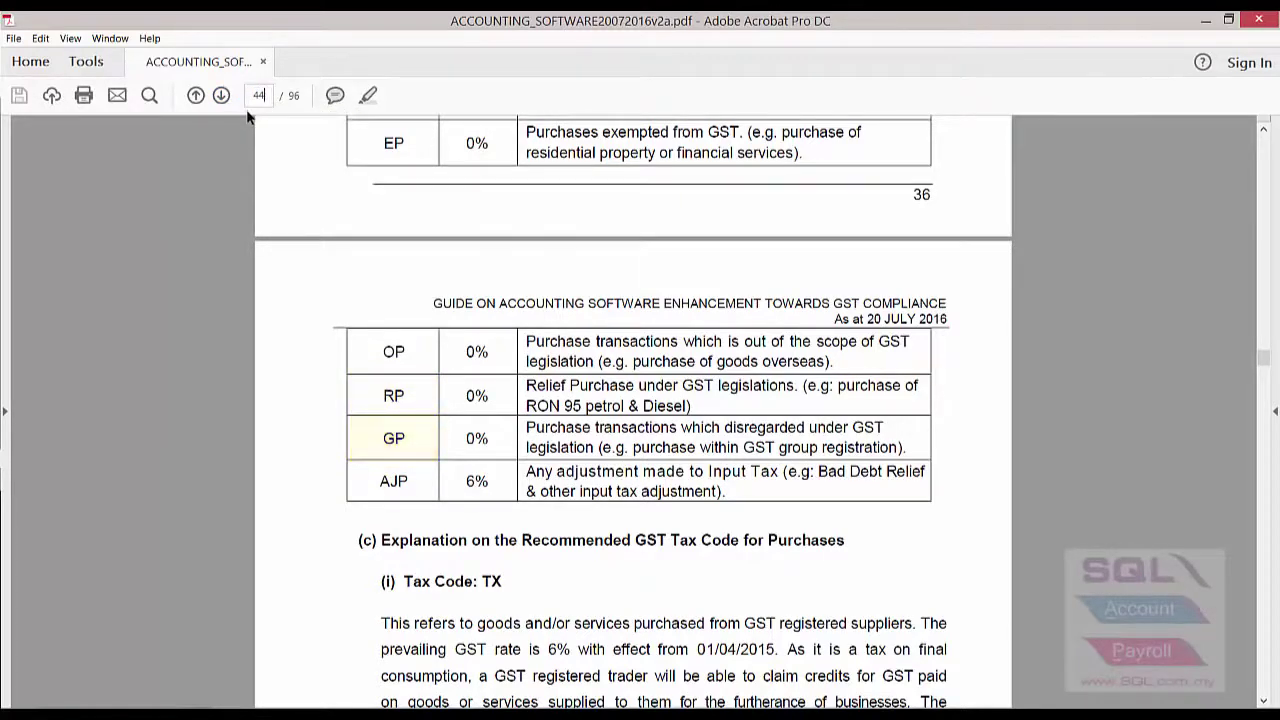
key(Return)
scroll(501, 358, down, 2)
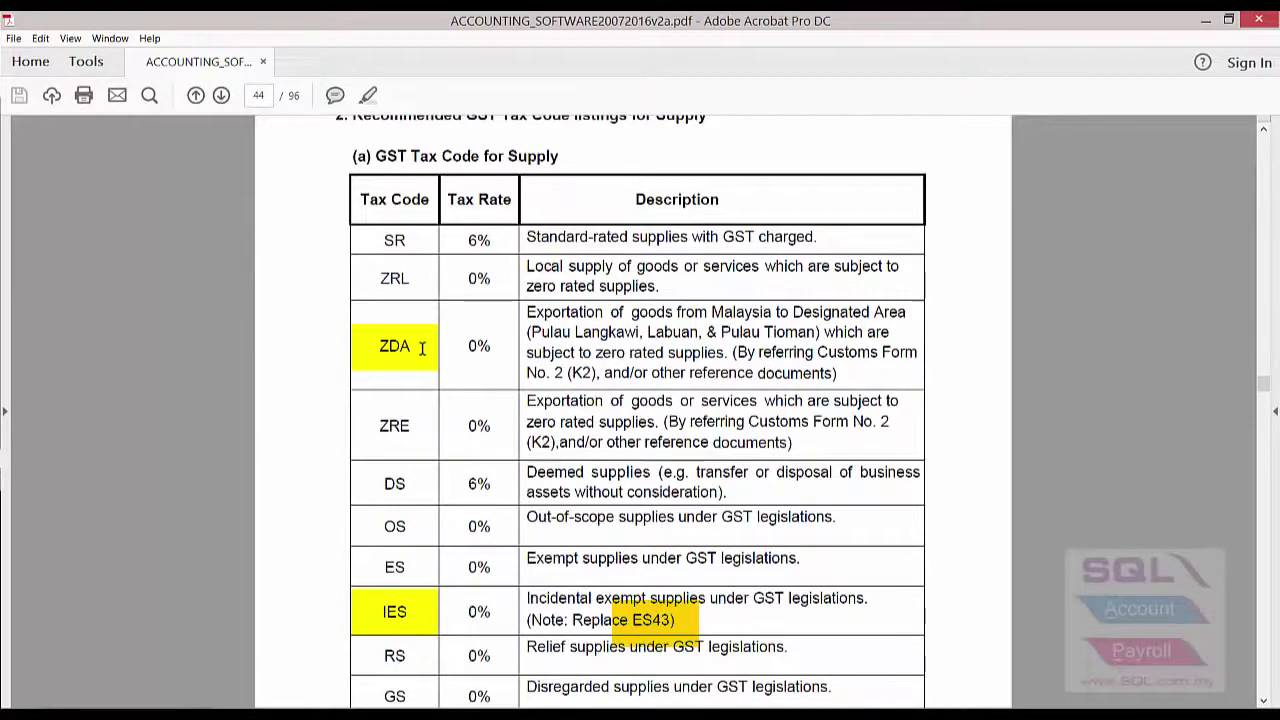
scroll(422, 348, down, 2)
scroll(424, 352, down, 1)
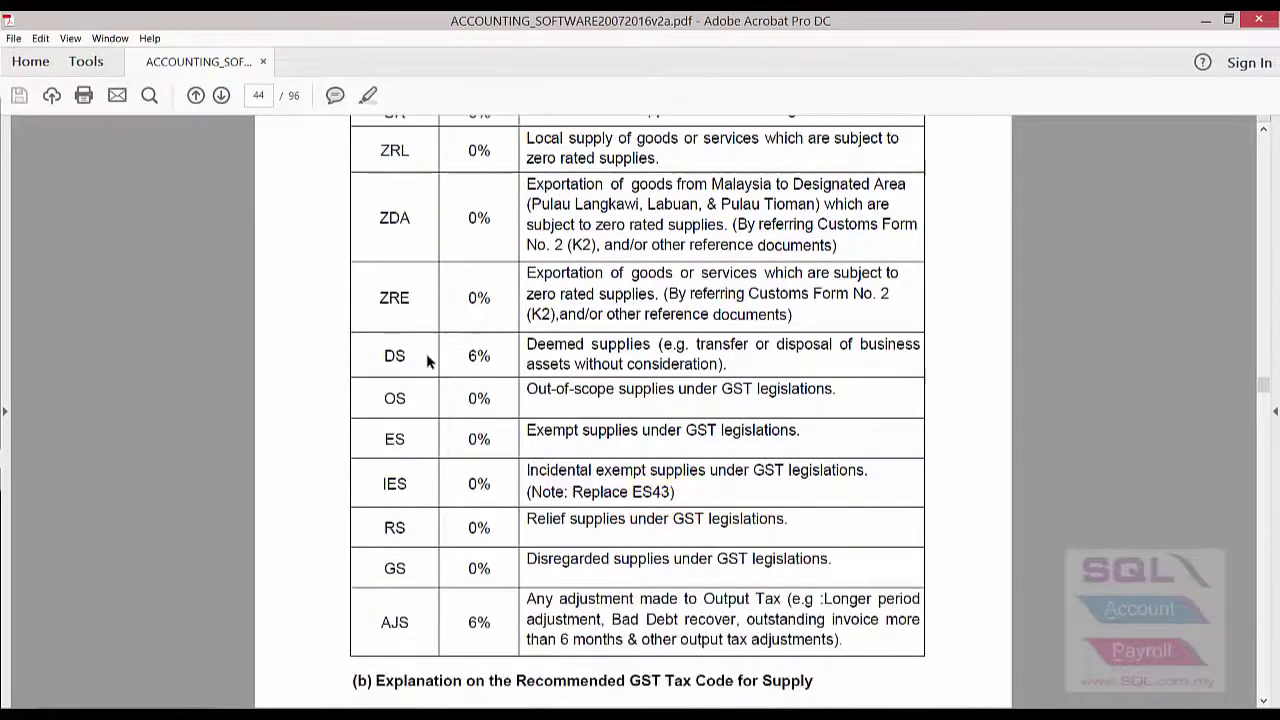
scroll(556, 490, up, 4)
scroll(540, 487, up, 3)
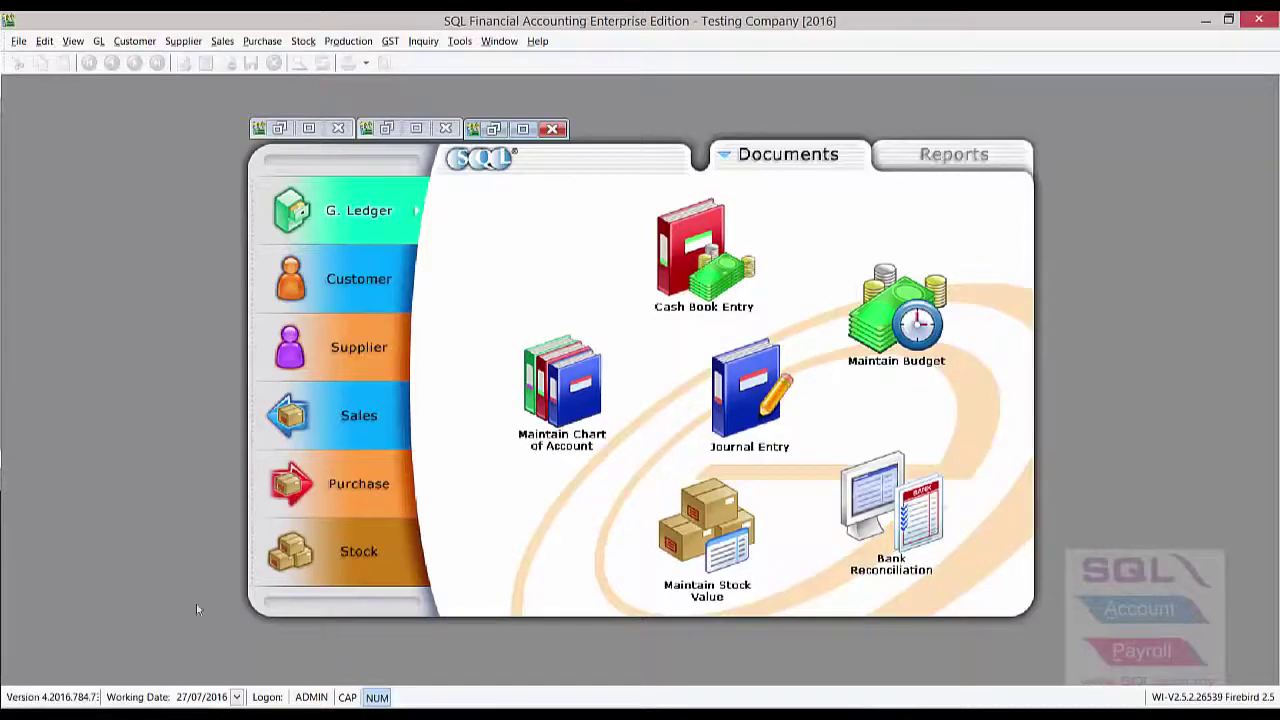
Switch to SQL Financial Accounting, check the installed version in its About information, and dismiss it
click(538, 41)
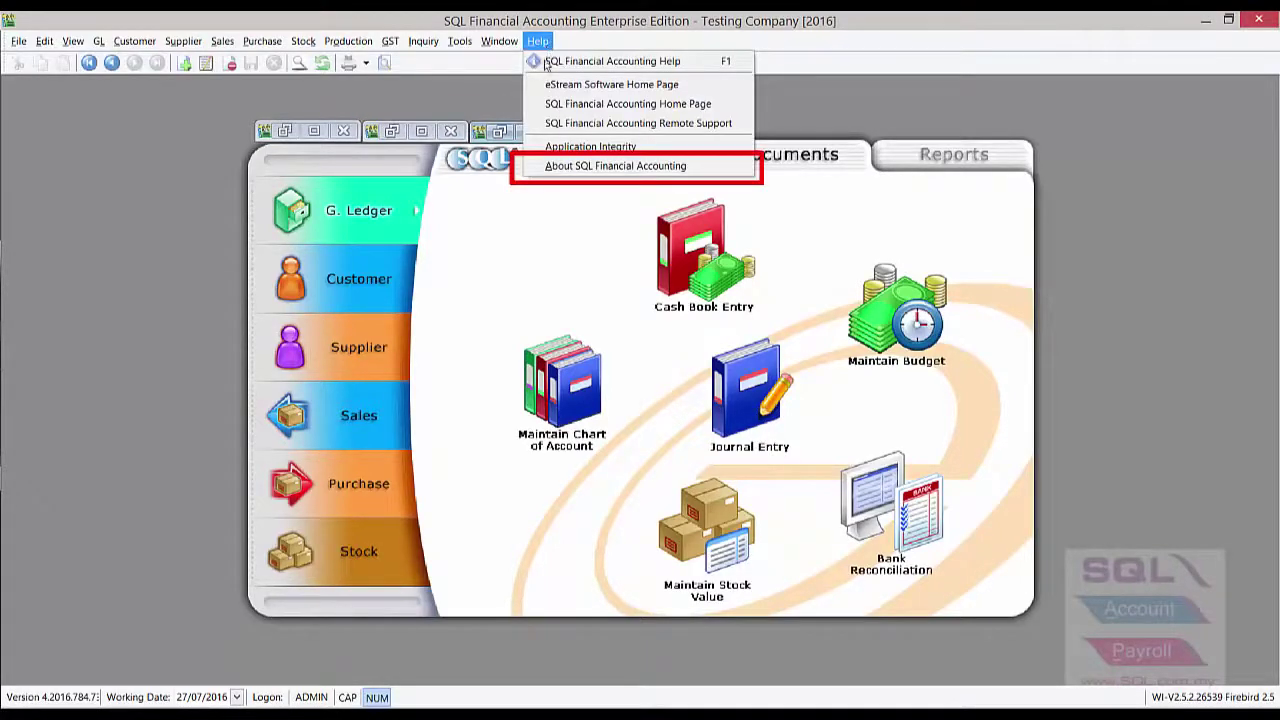
click(560, 166)
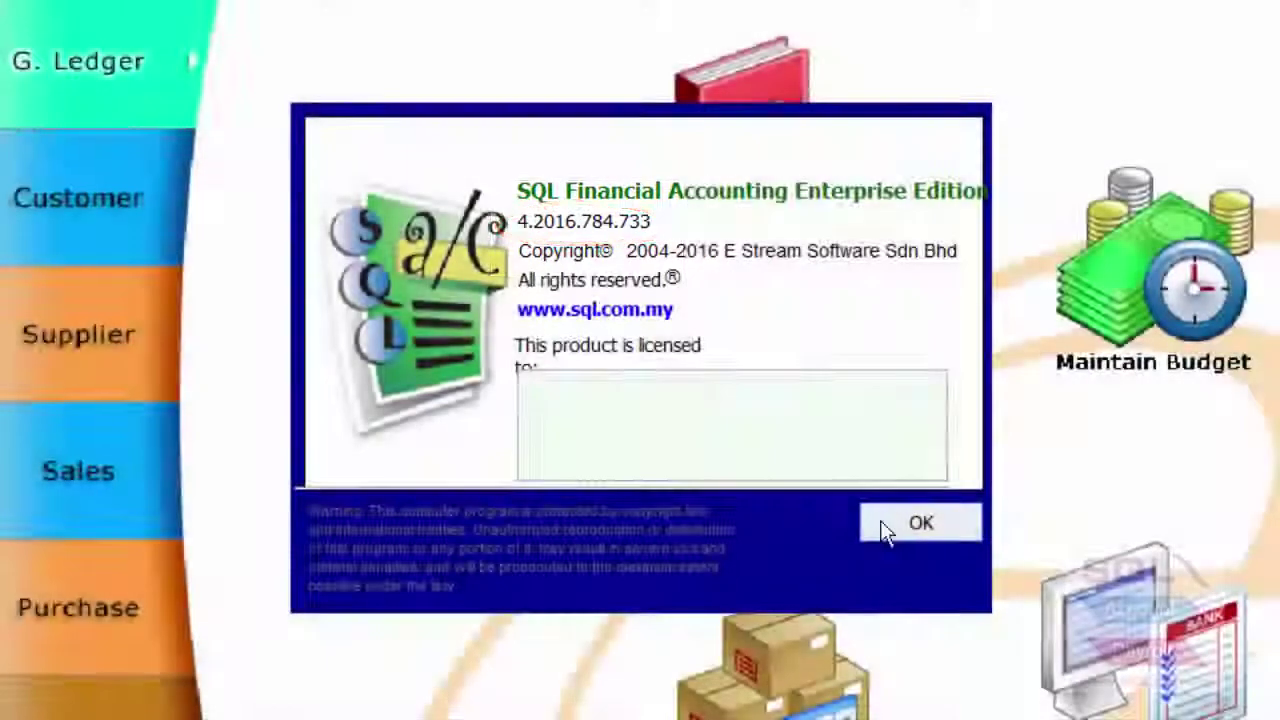
click(884, 533)
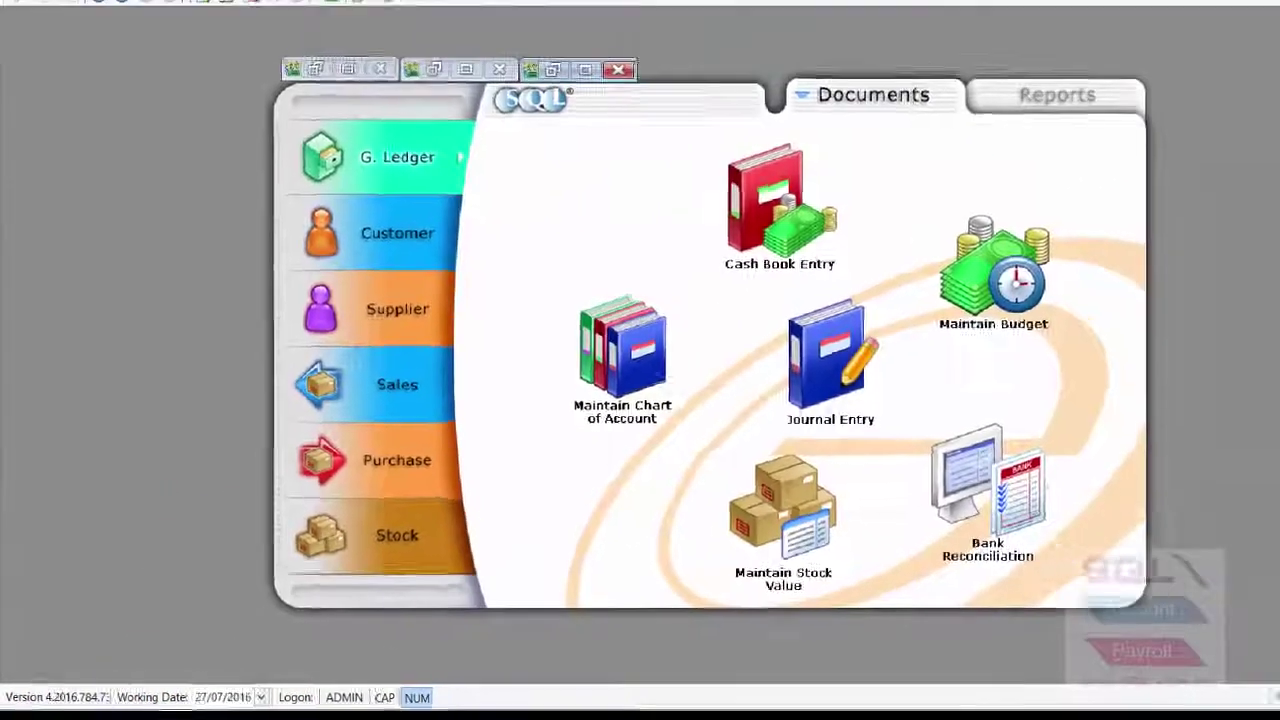
Open the GST tax maintenance list and look through the existing tax codes from start to end
click(389, 41)
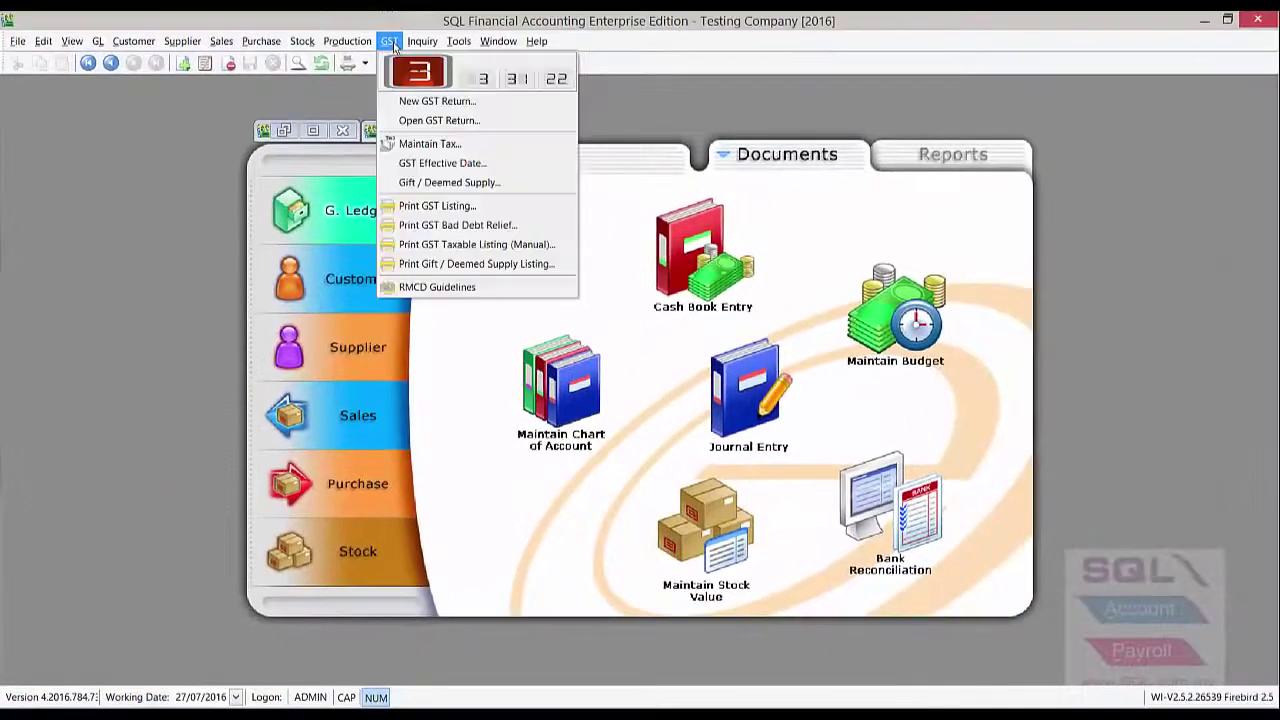
click(418, 144)
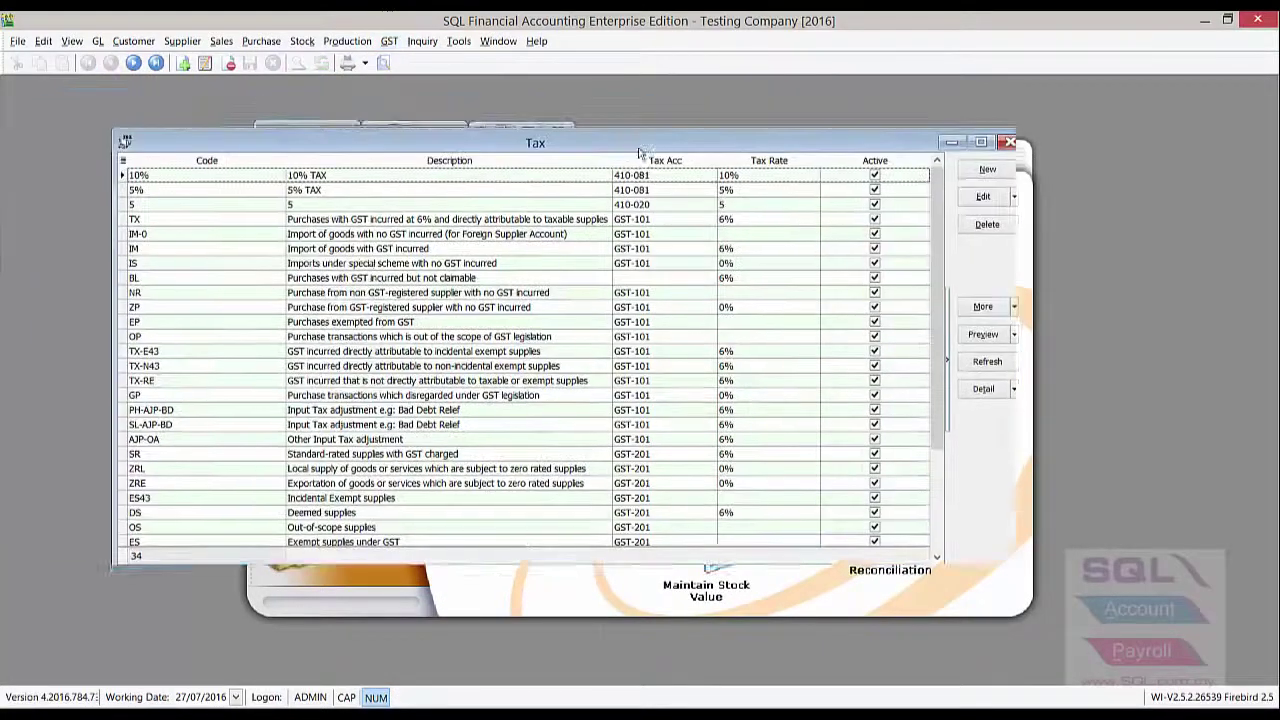
click(290, 248)
scroll(248, 508, down, 3)
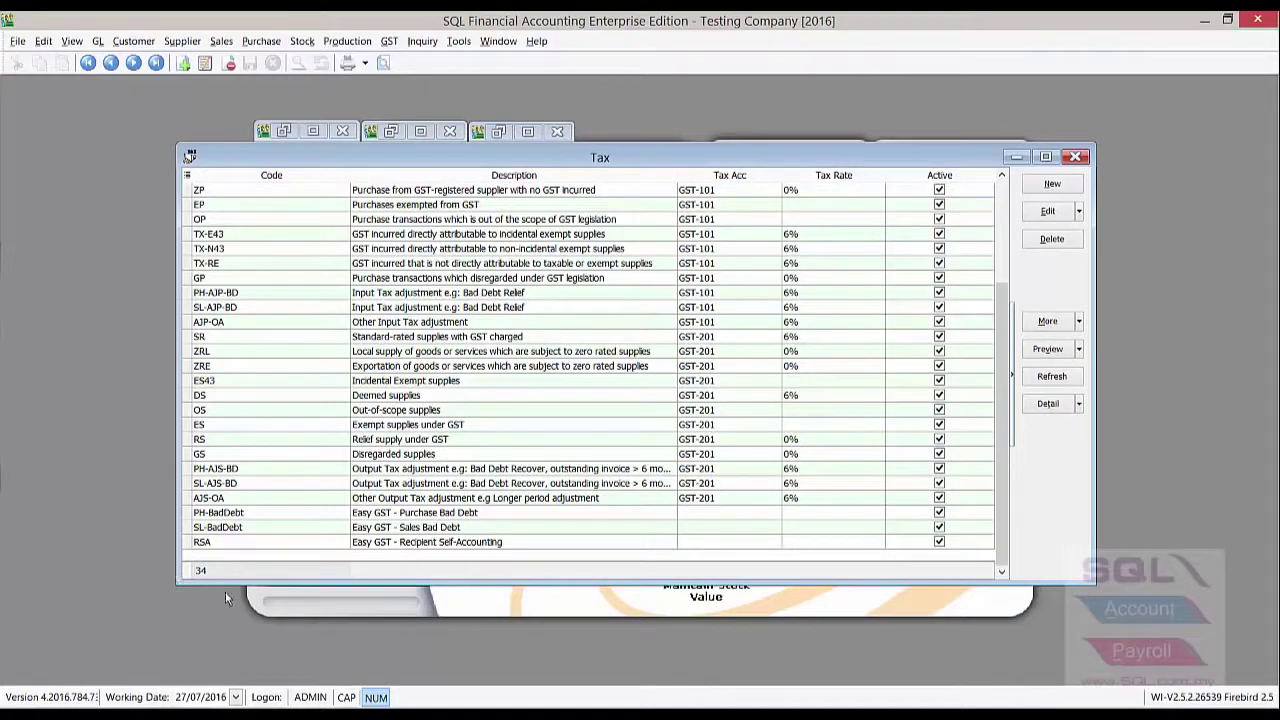
scroll(252, 468, up, 3)
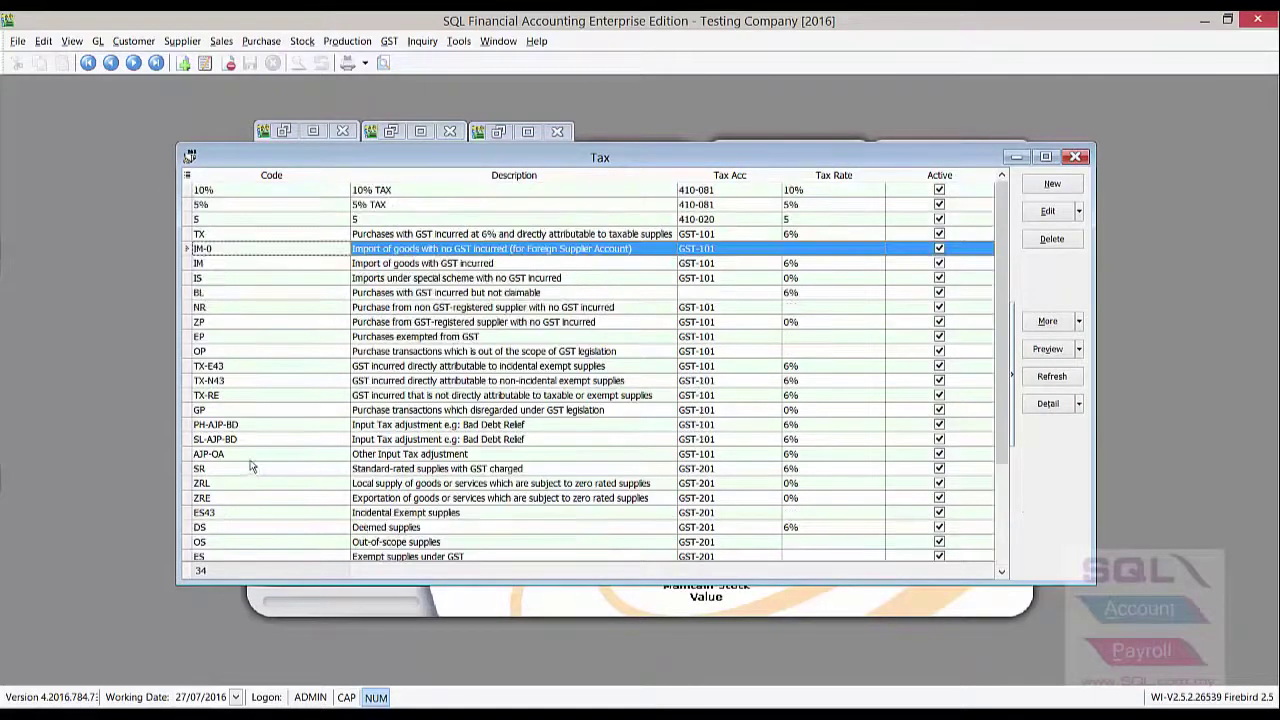
Examine the TX-E43 and TX-N43 entries and the supply tax codes in the tax list
click(291, 368)
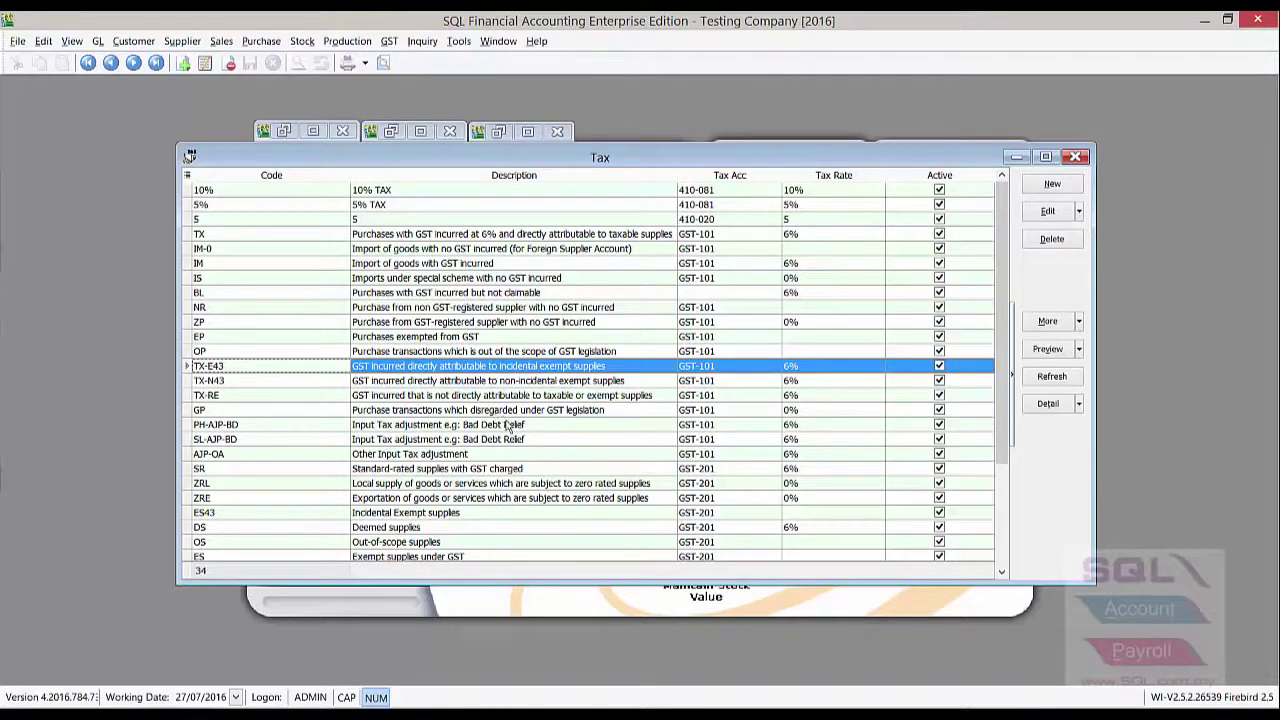
click(231, 380)
click(236, 368)
click(237, 381)
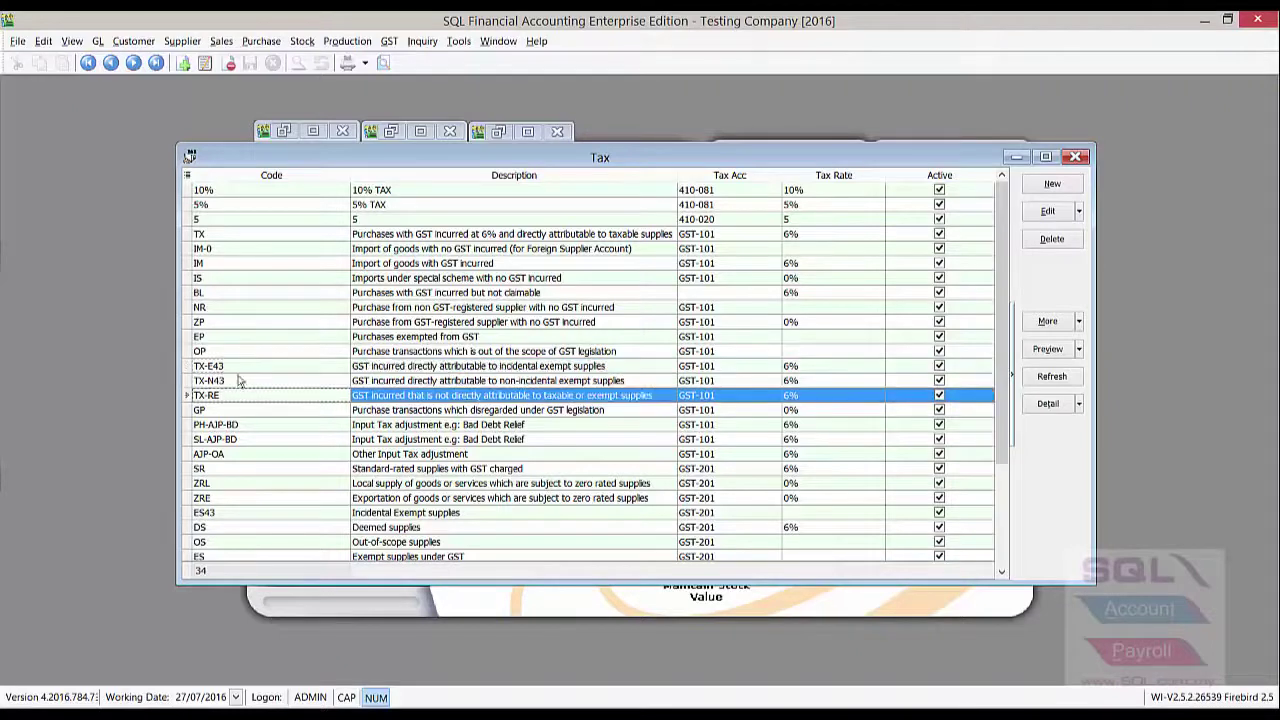
click(241, 369)
click(245, 381)
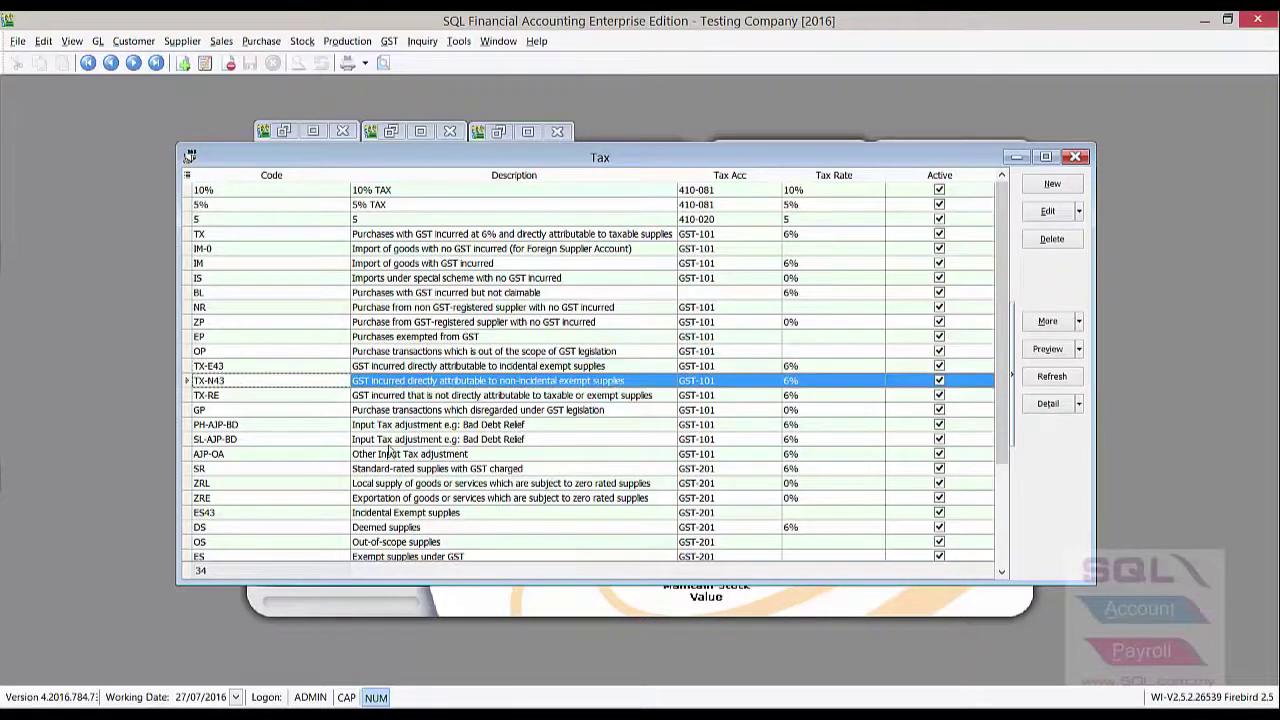
scroll(455, 455, down, 3)
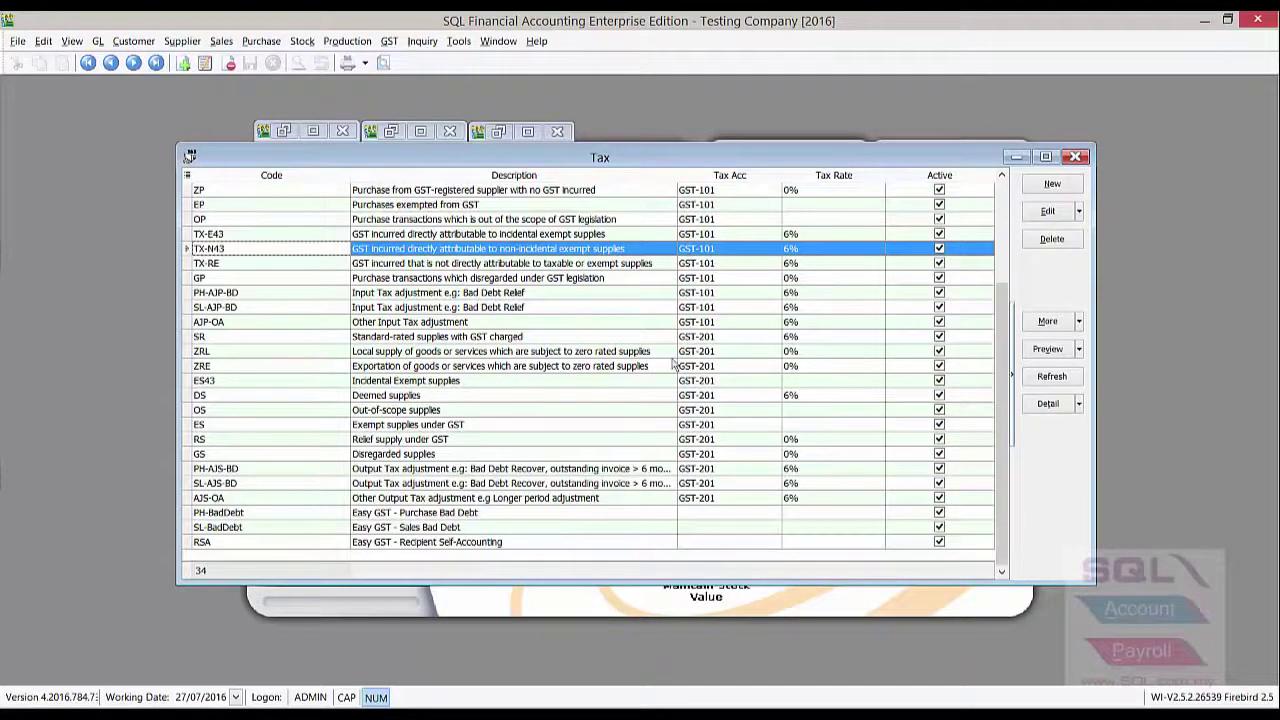
Create tax code TX-CG by pasting the copied TX tax details into a new record, save it and close the tax window
click(1052, 185)
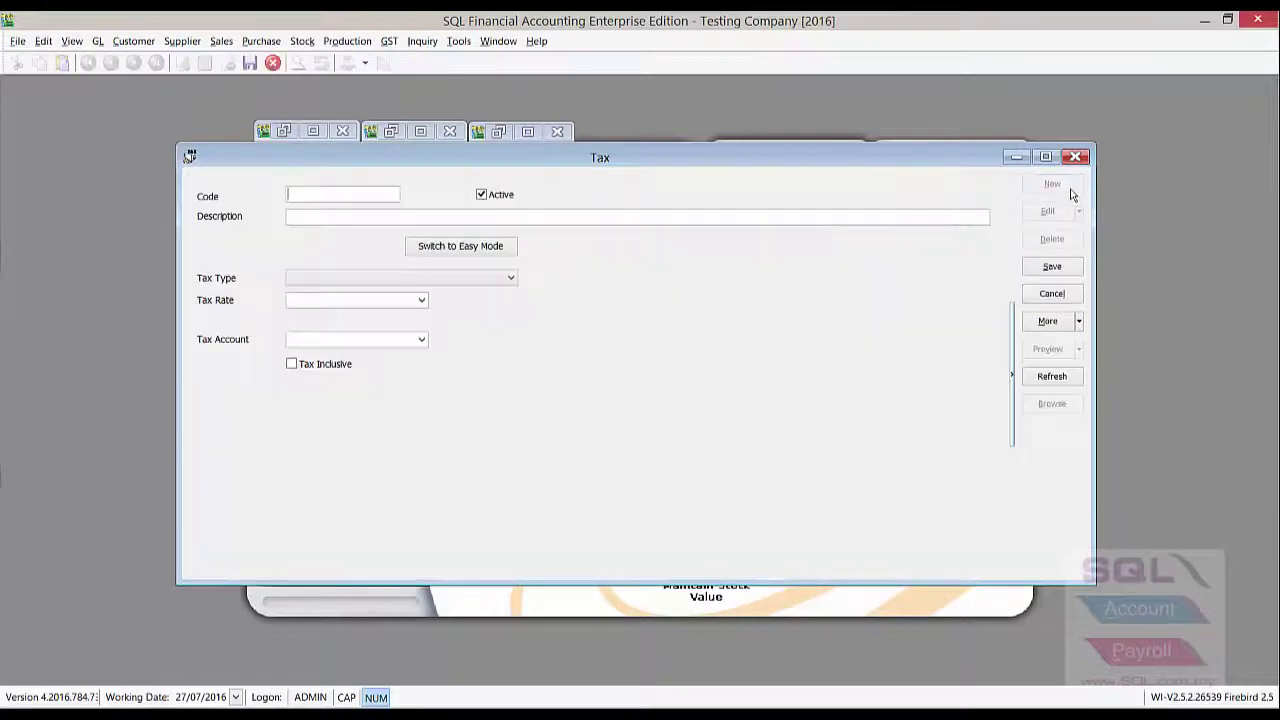
click(1080, 323)
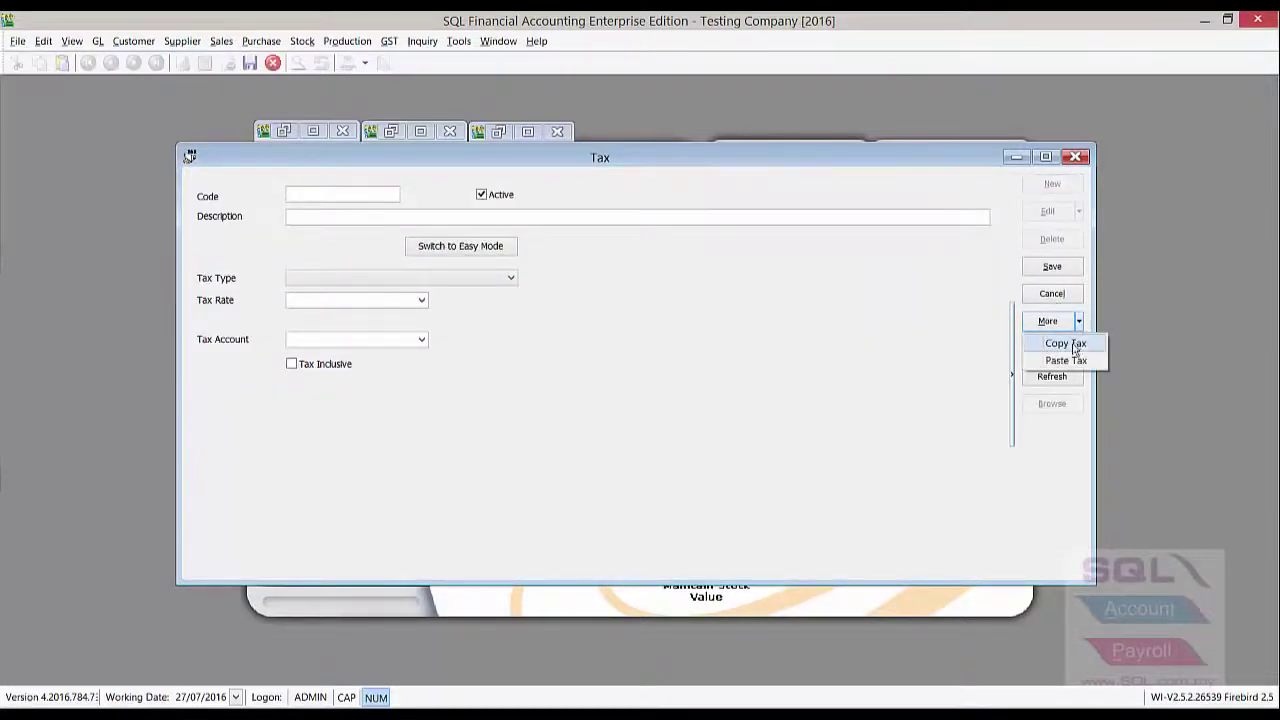
click(1100, 358)
click(377, 189)
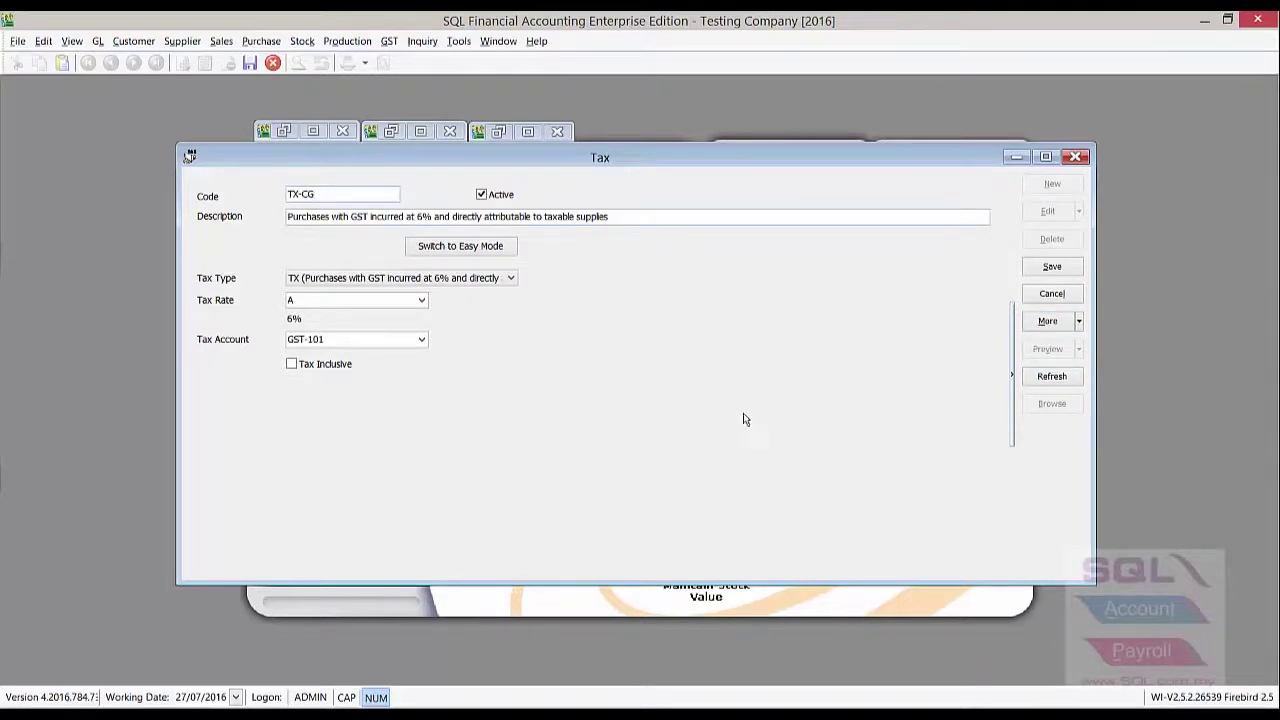
click(1053, 268)
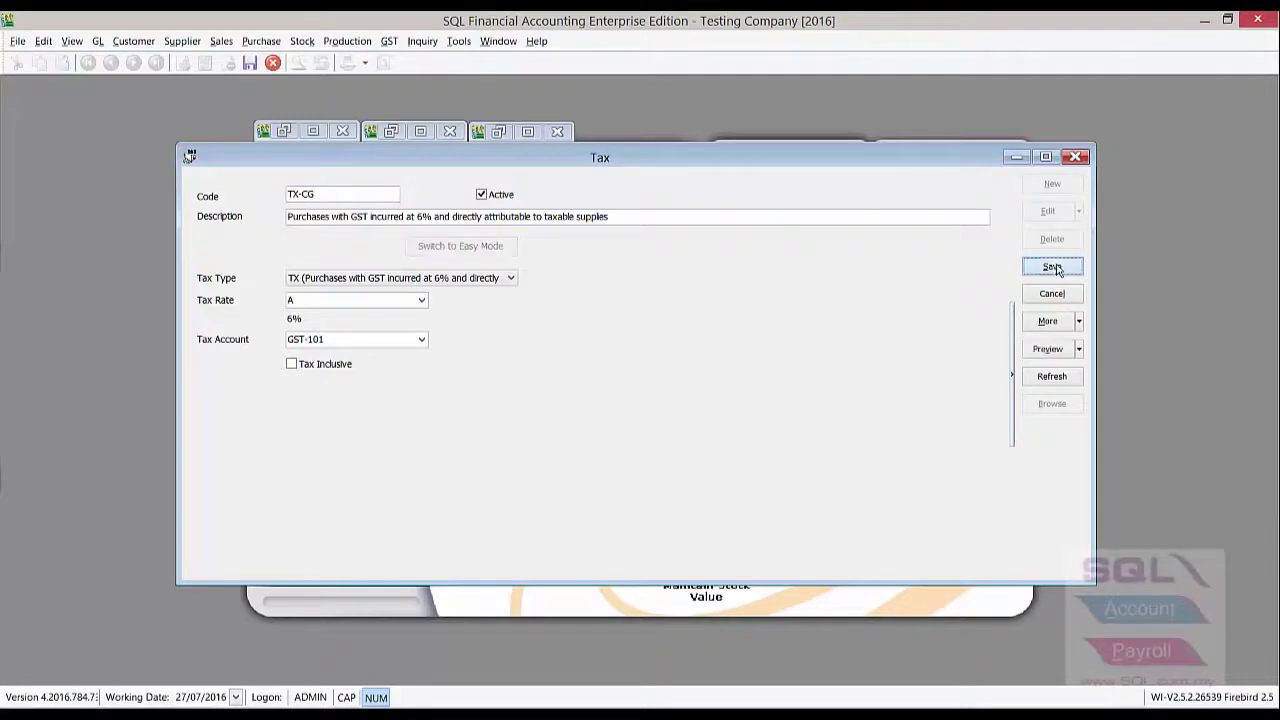
click(1075, 157)
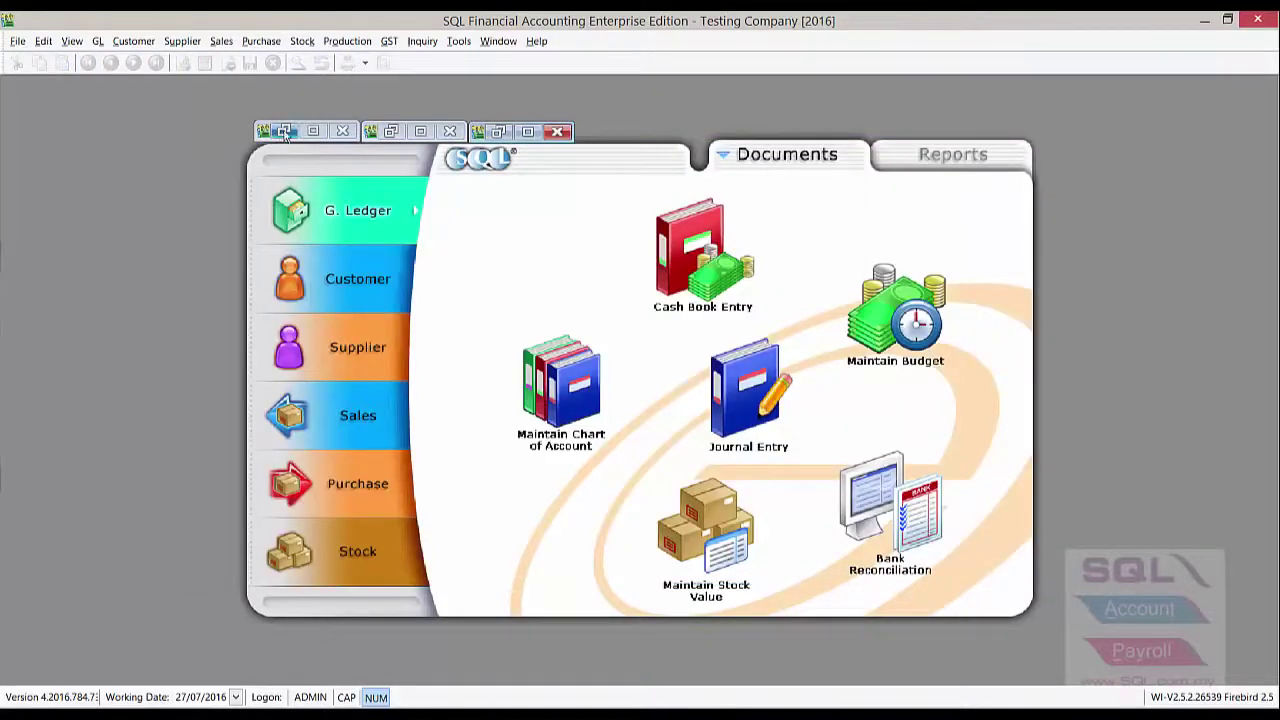
Restore the minimized purchase invoice and sales invoice, and check the tax code on the sales invoice's E-T10s line
click(391, 131)
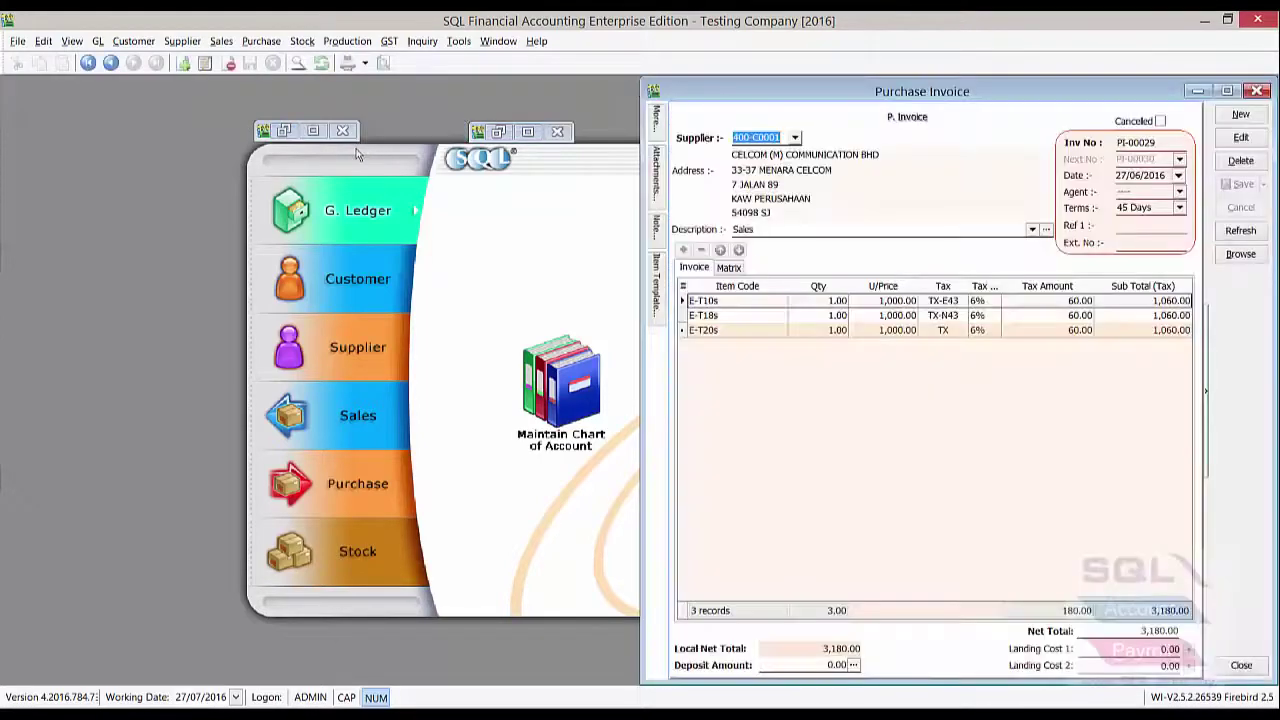
click(285, 131)
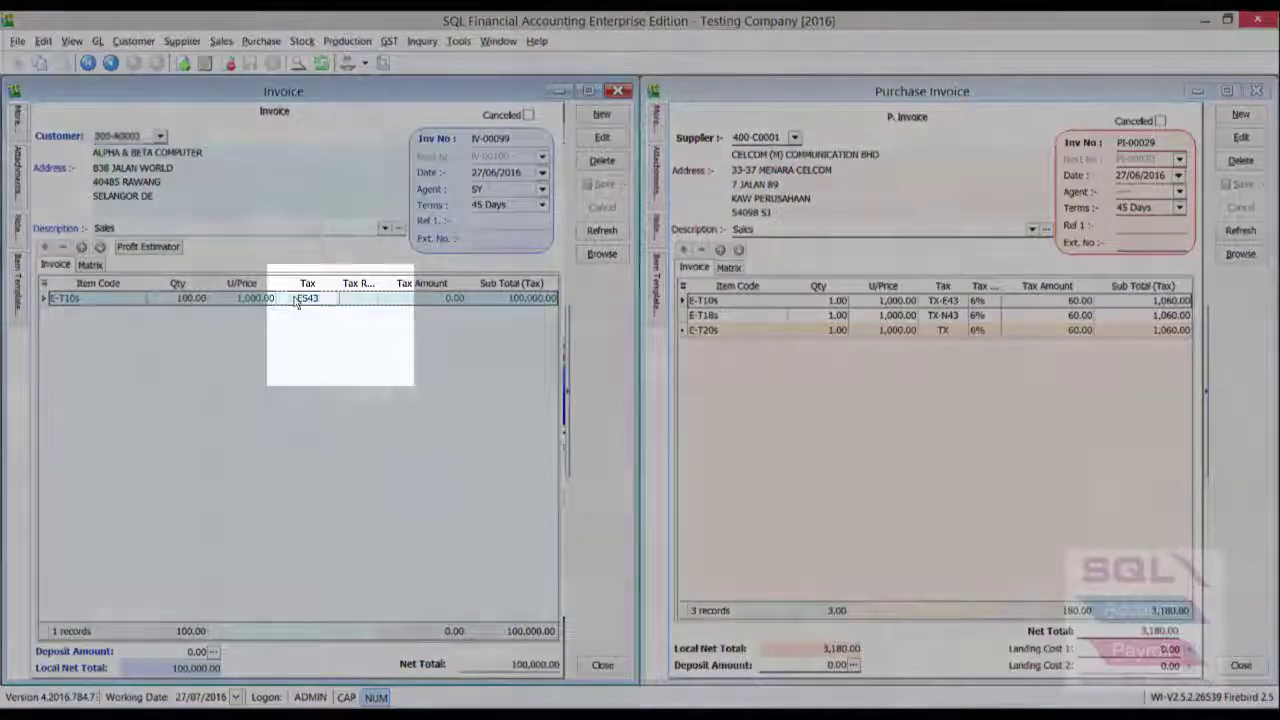
click(299, 299)
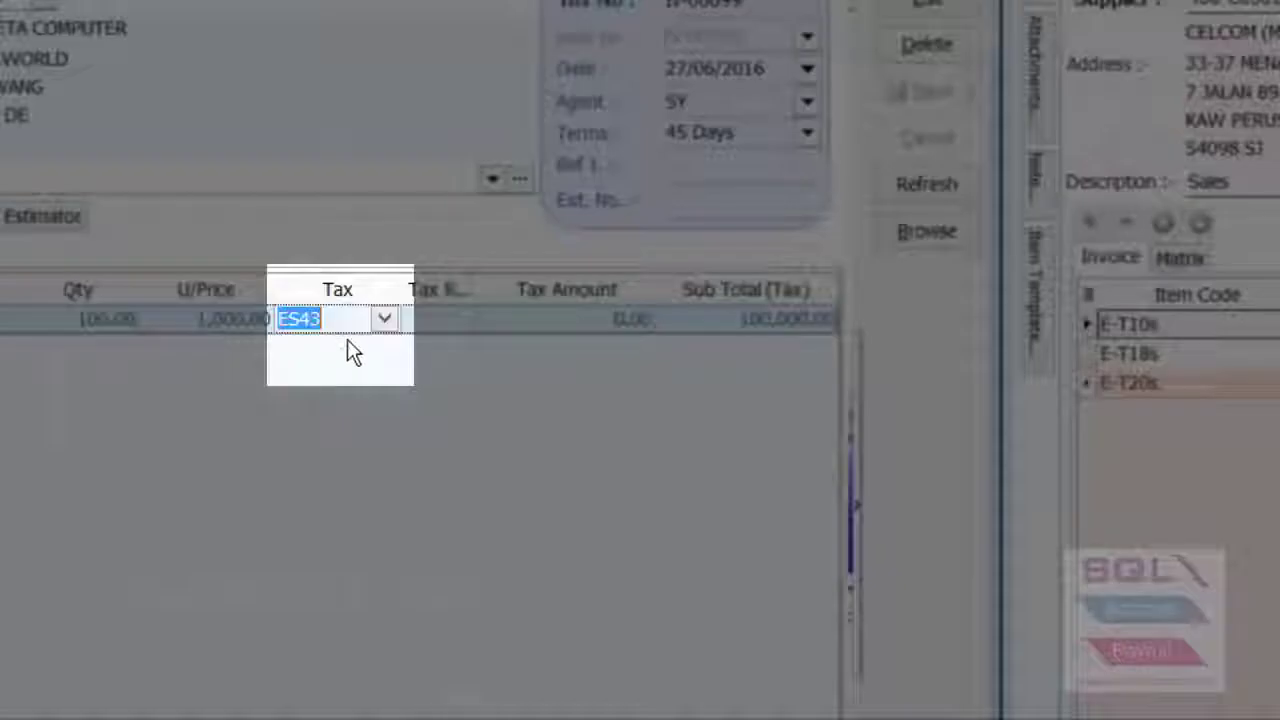
click(296, 299)
double_click(313, 322)
click(326, 320)
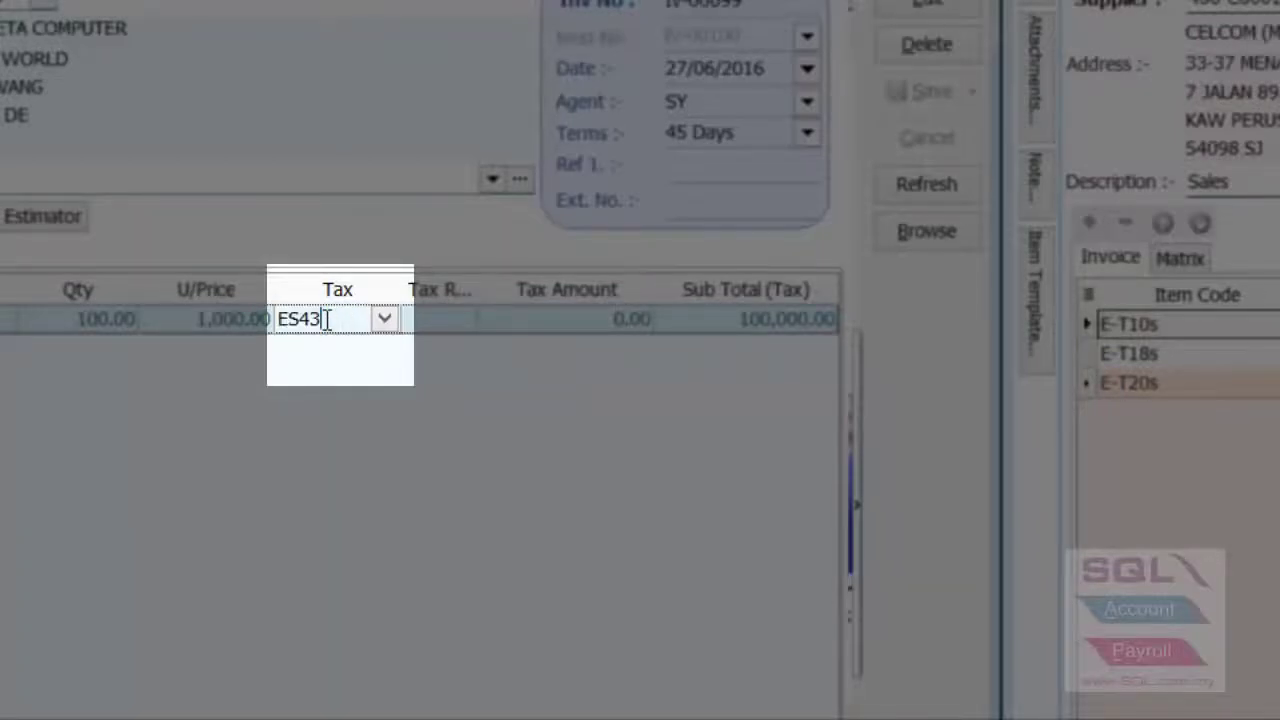
drag(275, 299, 270, 299)
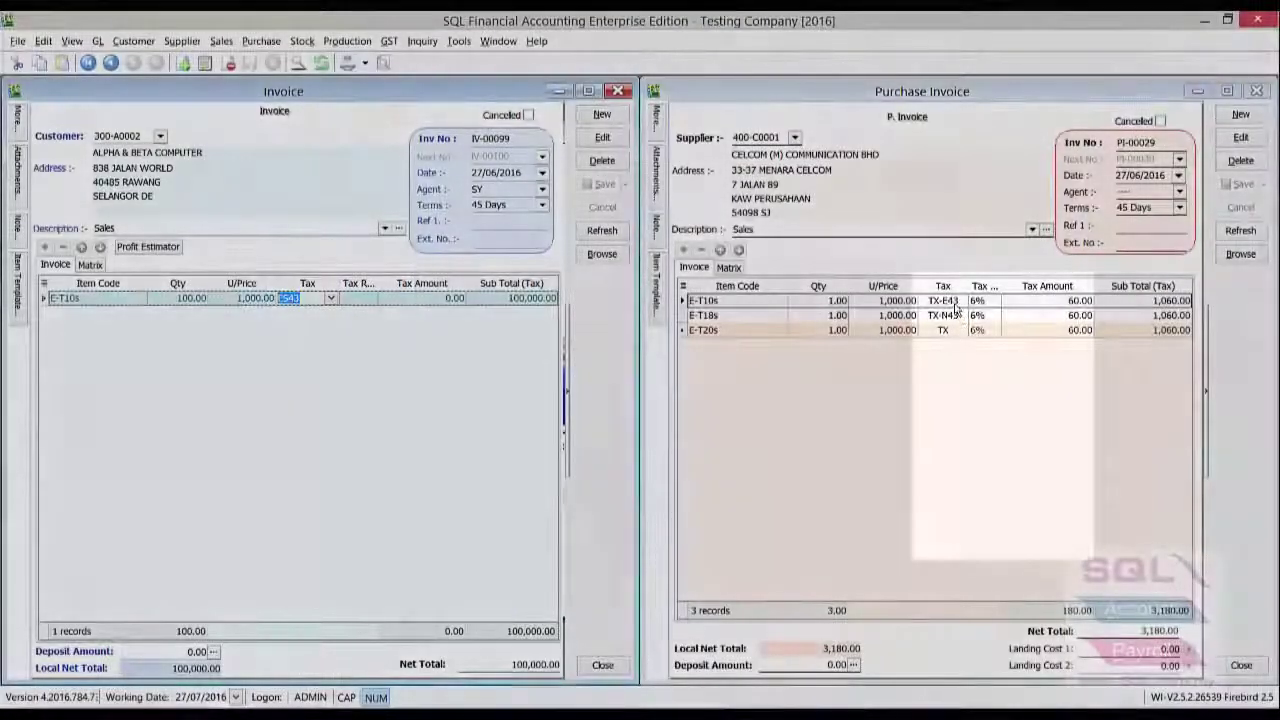
Check the tax codes on the E-T10s and E-T18s lines of the purchase invoice
click(953, 303)
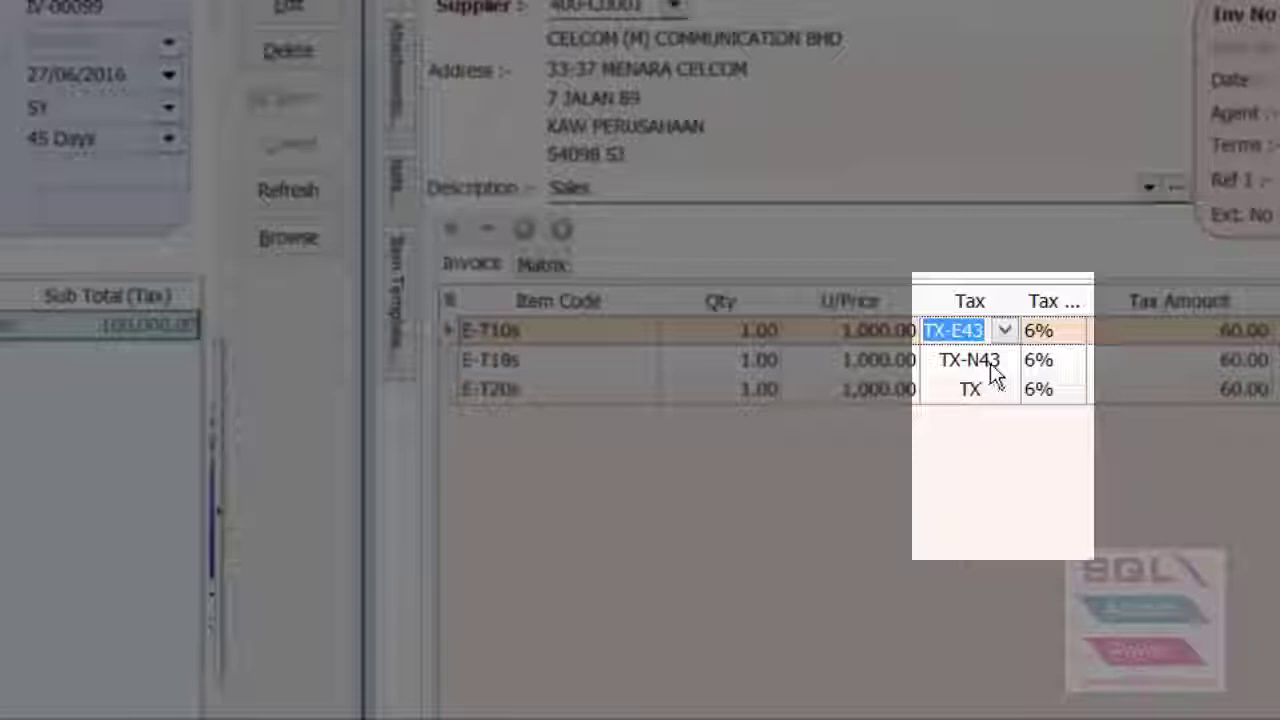
click(955, 316)
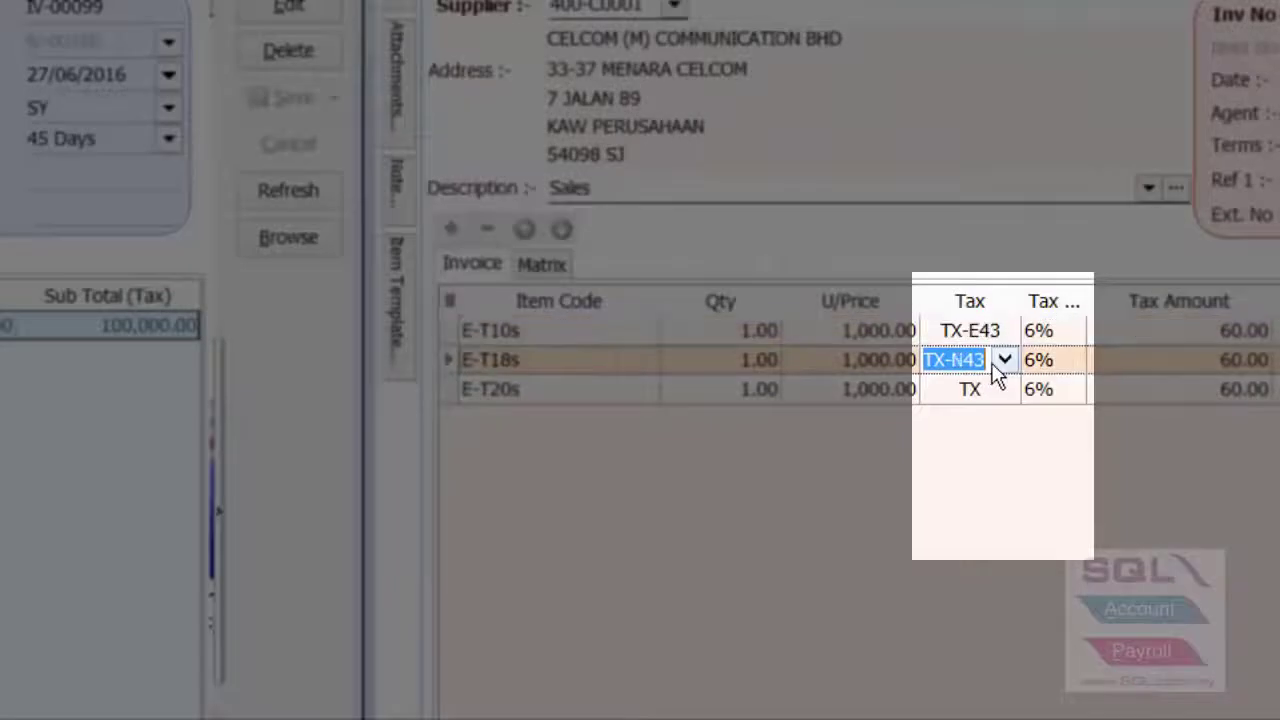
click(1279, 12)
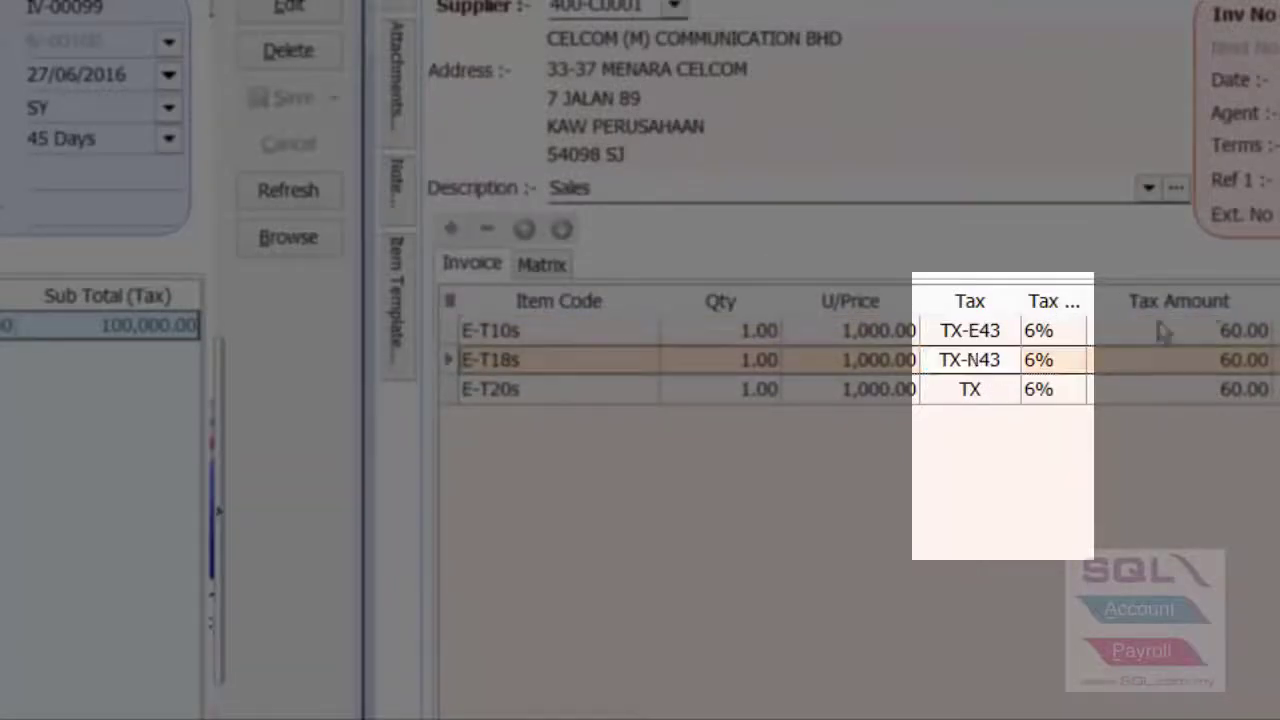
Set the tax code on the purchase invoice's E-T20s line to TX-CG
click(1006, 397)
click(1004, 390)
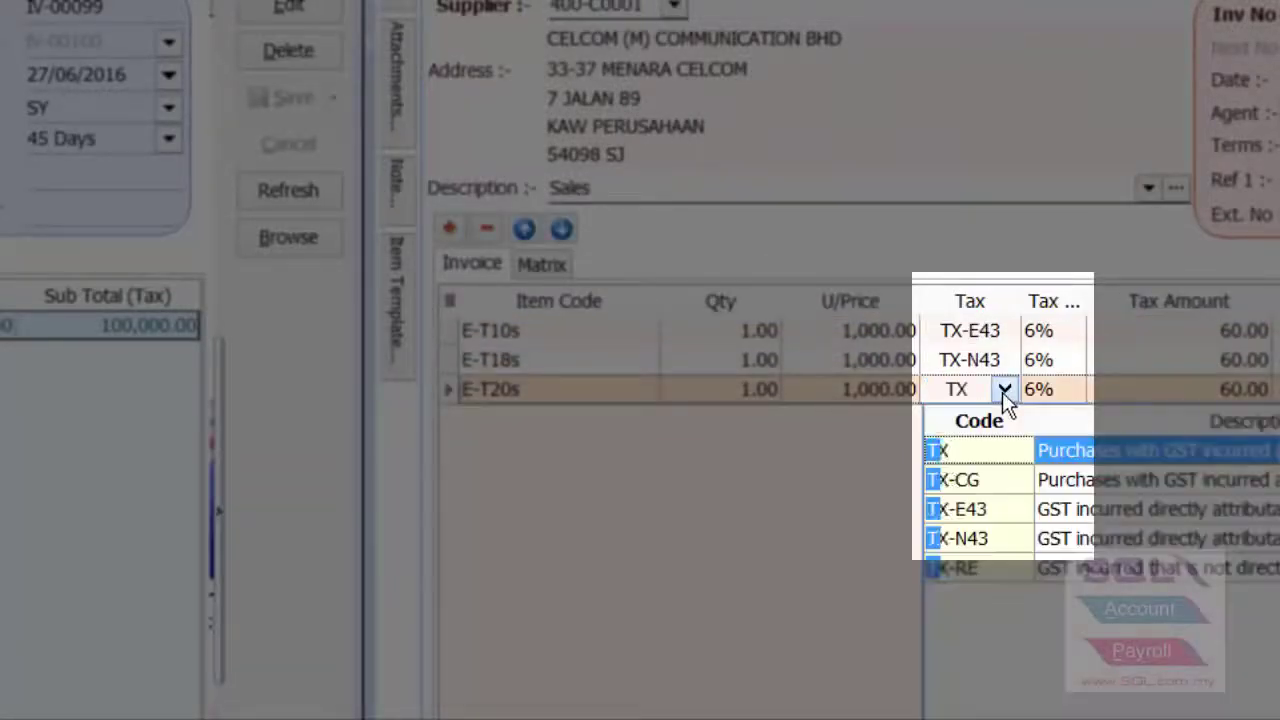
scroll(1002, 392, down, 1)
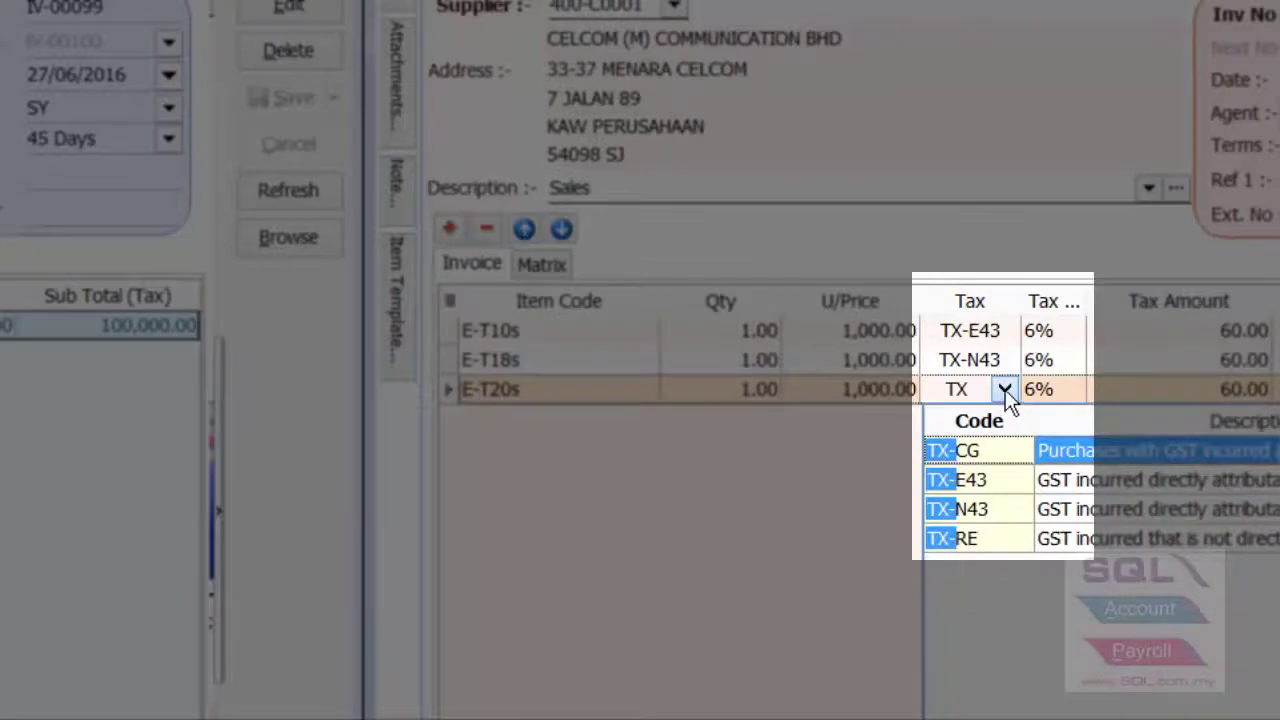
click(1029, 452)
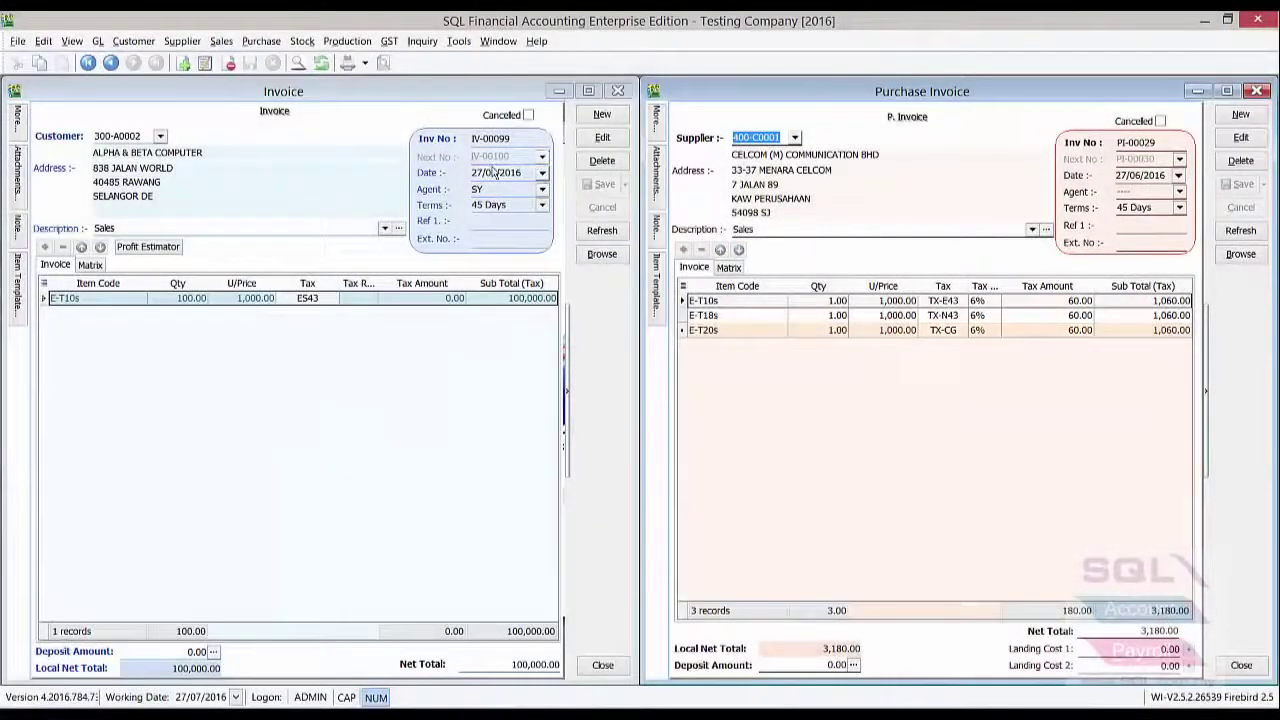
Close the purchase and sales invoices, and process a new GST return for 01/04/2016 to 30/06/2016
click(495, 173)
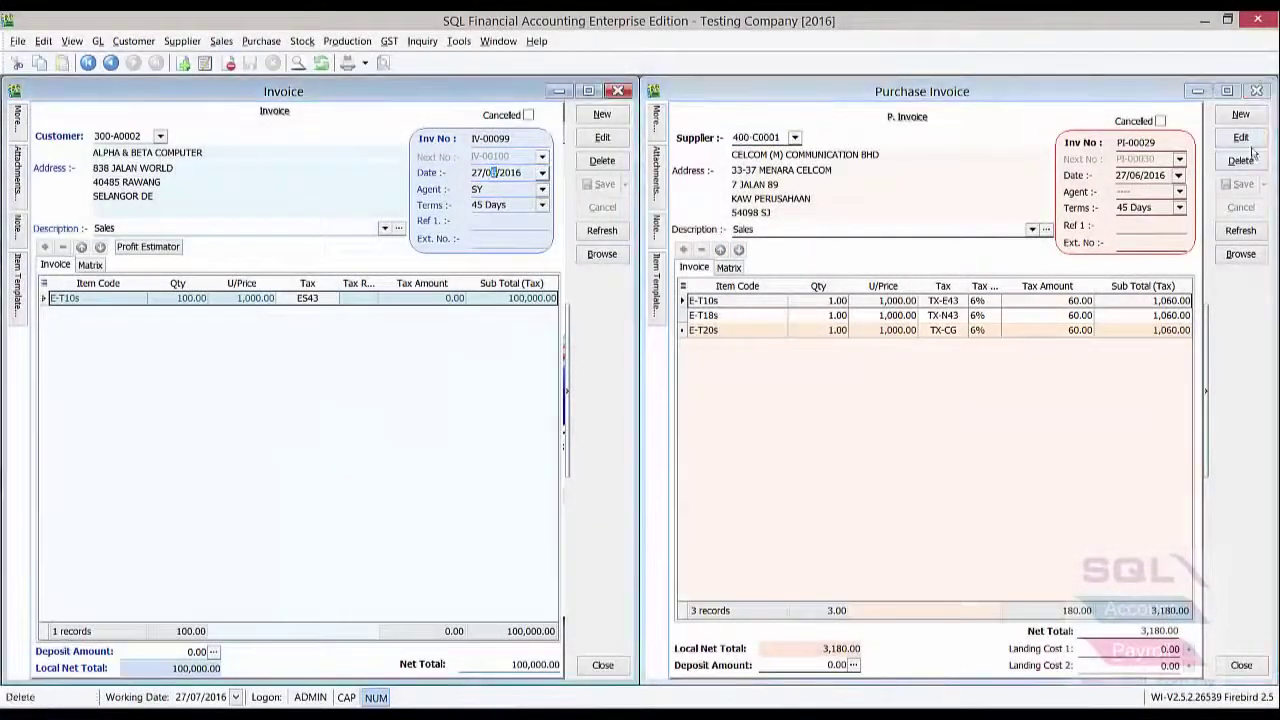
click(1258, 91)
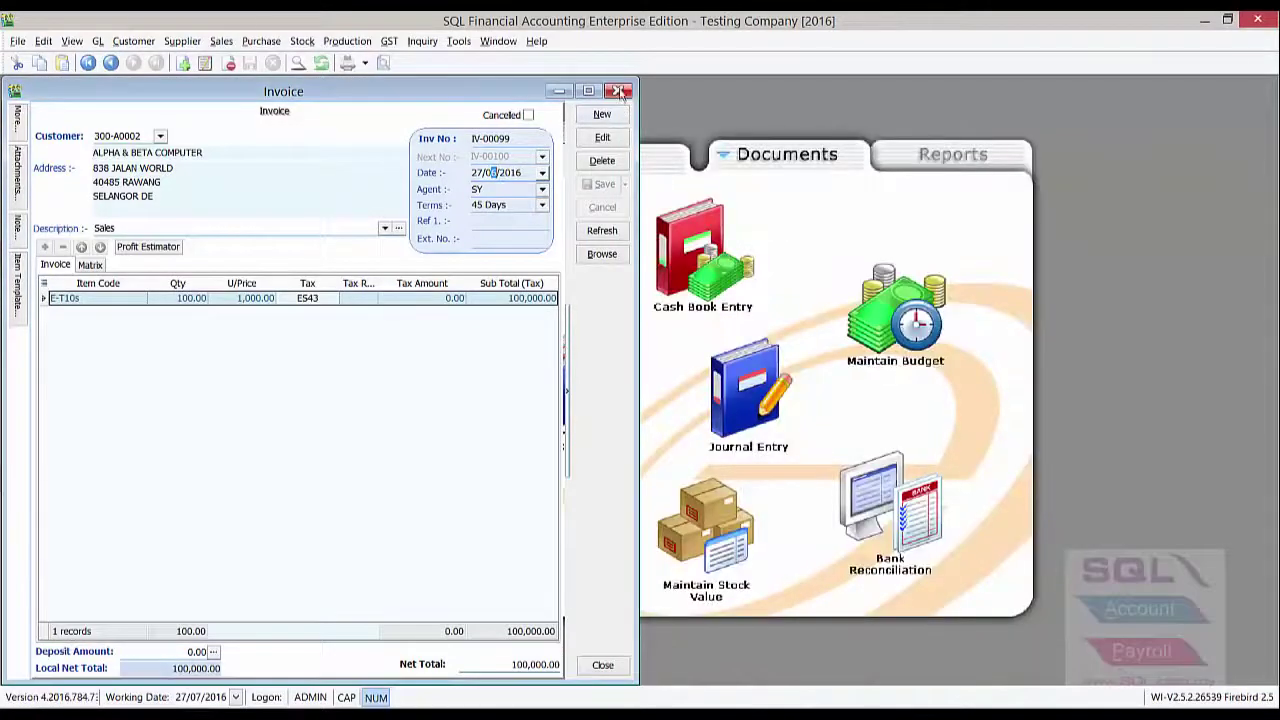
click(617, 91)
click(497, 132)
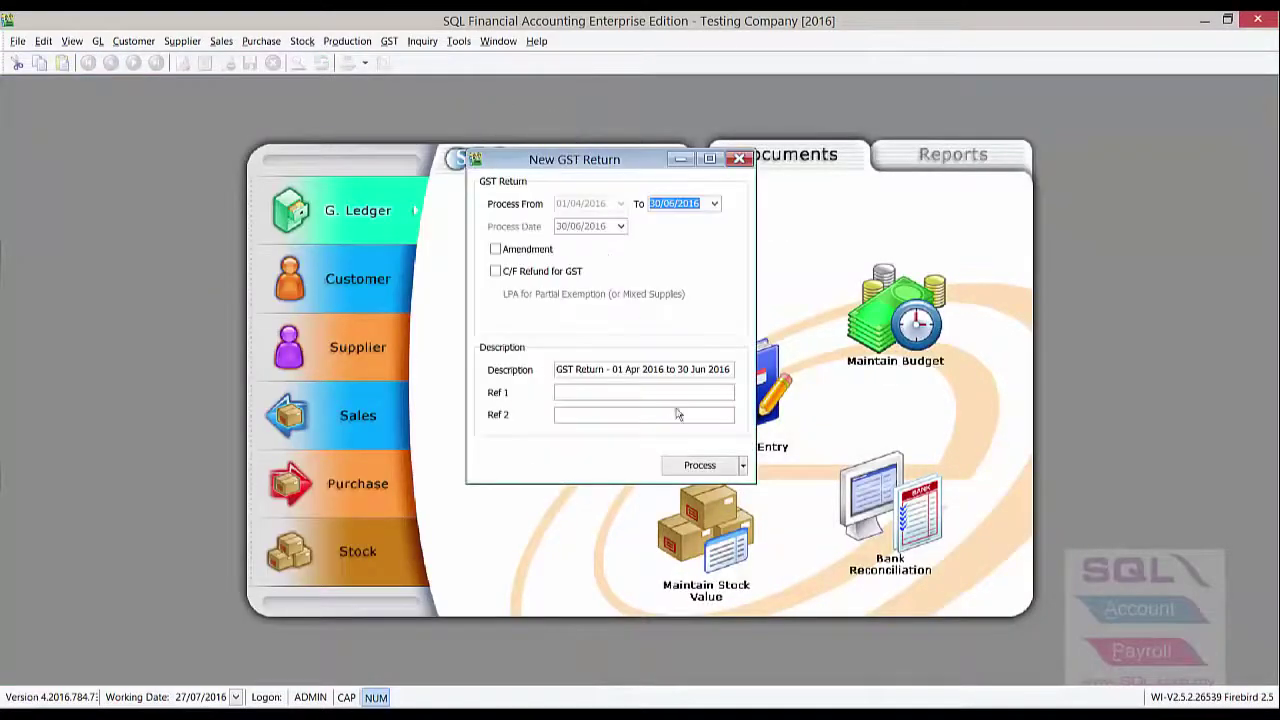
click(700, 468)
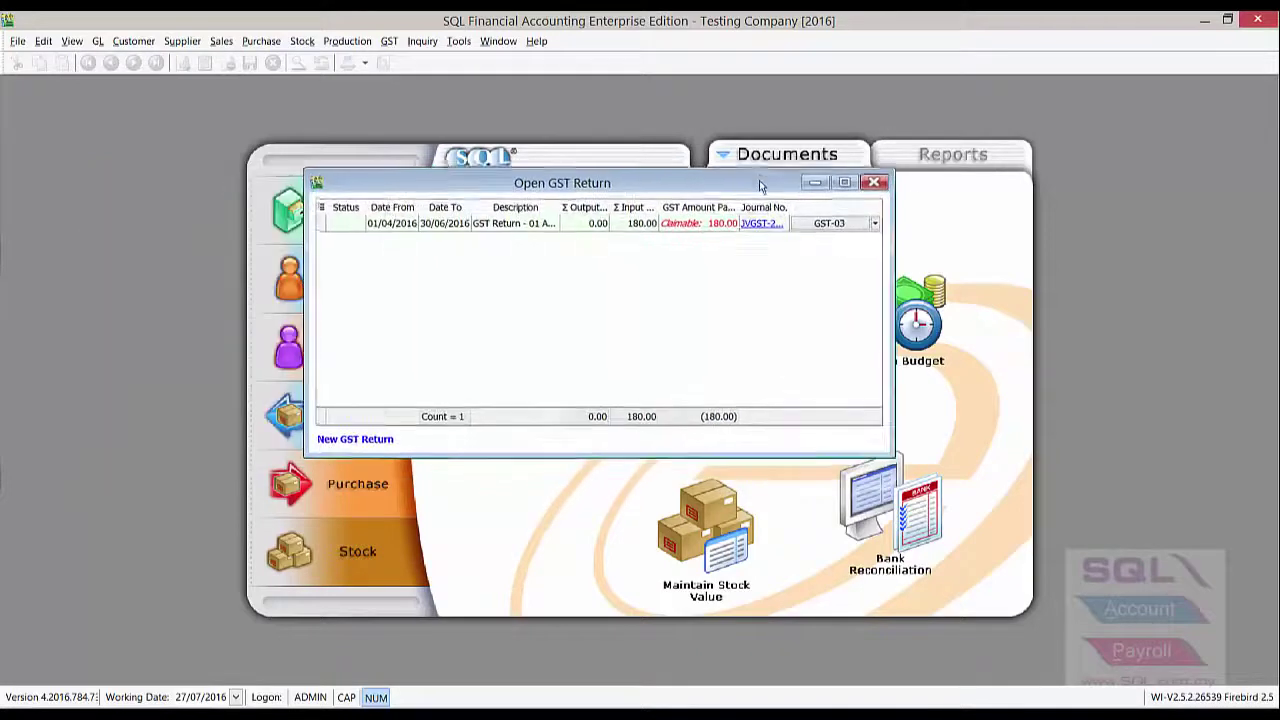
Log on again to Testing Company as ADMIN and accept the database upgrade to version 139.2
click(18, 44)
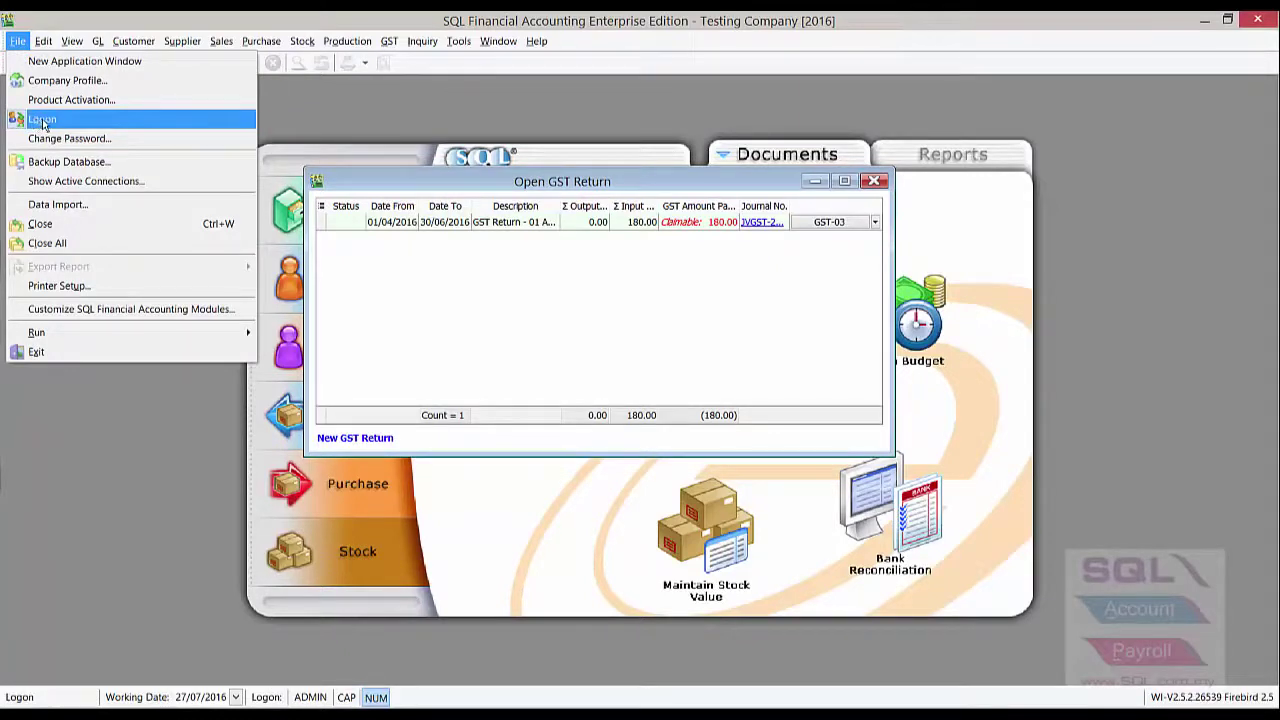
click(96, 124)
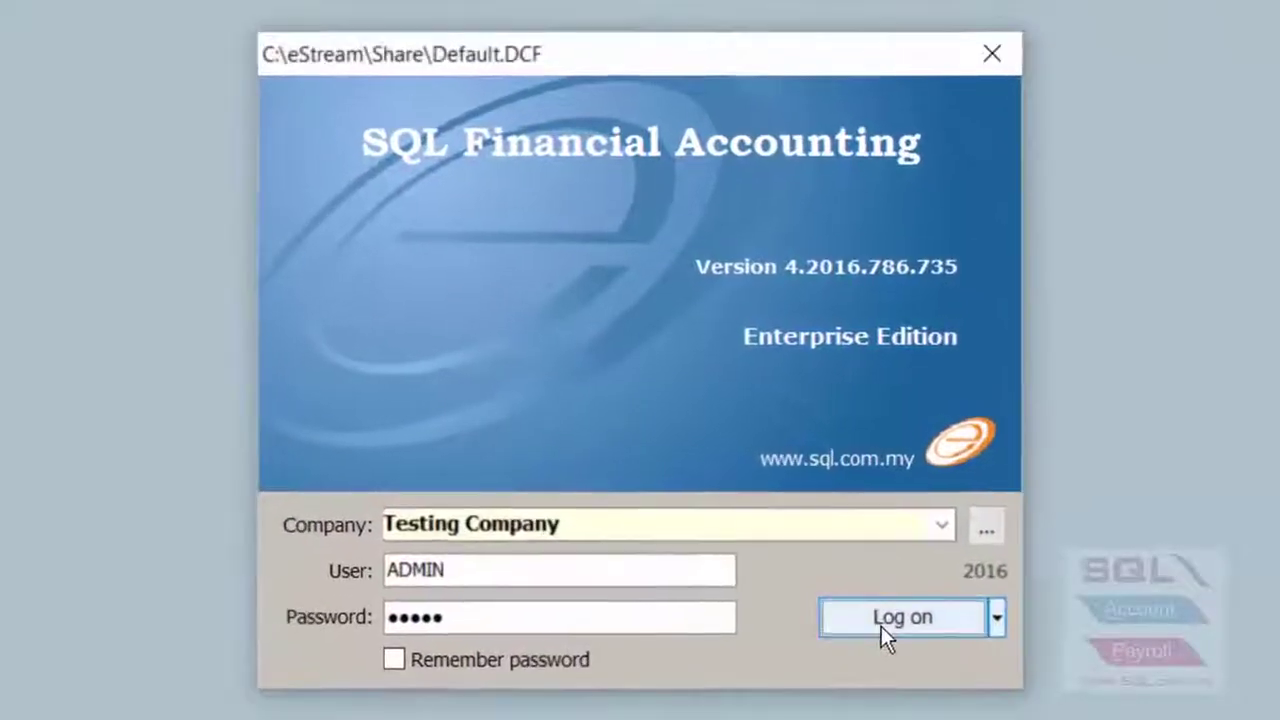
click(881, 626)
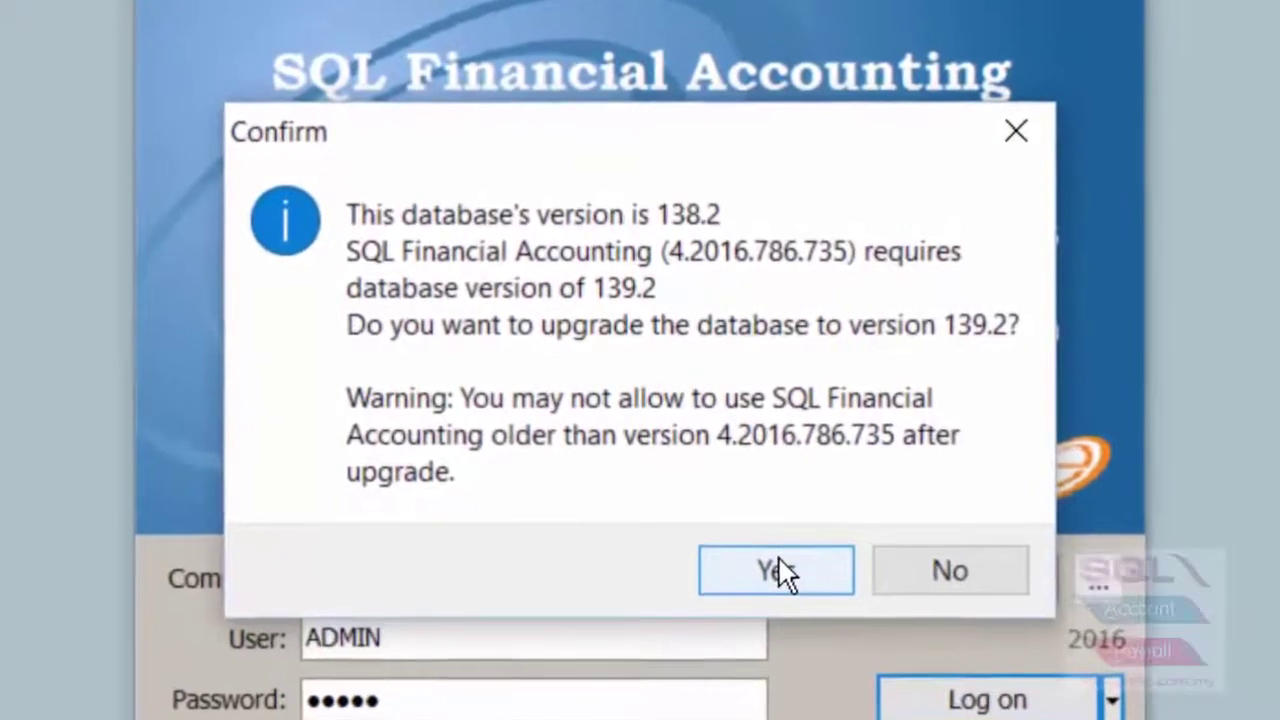
click(778, 570)
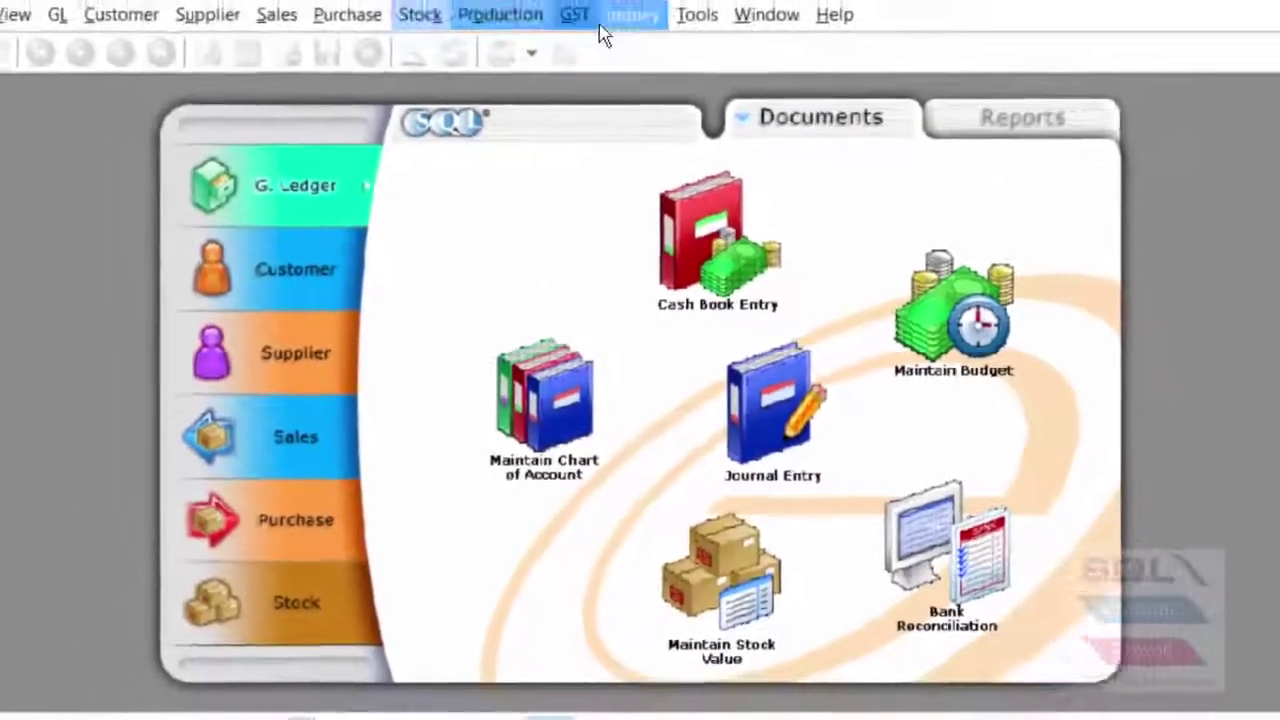
Open the tax maintenance list and maximize its window
click(578, 15)
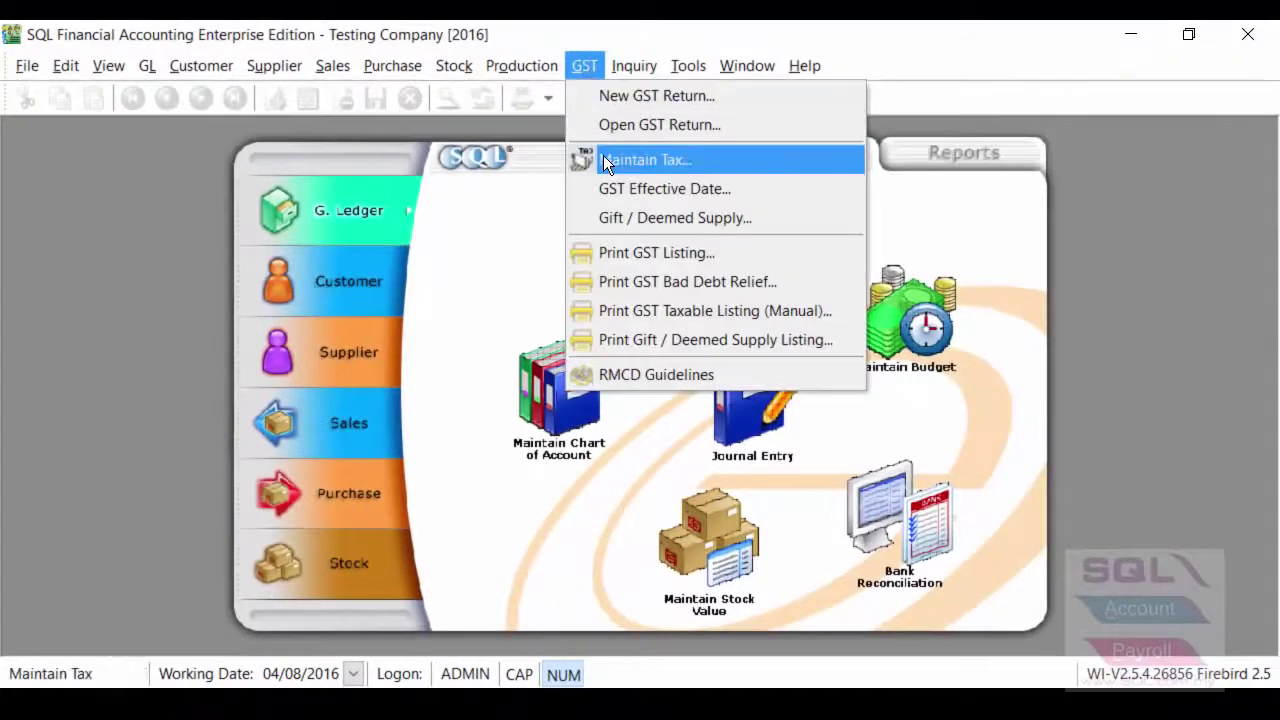
click(705, 162)
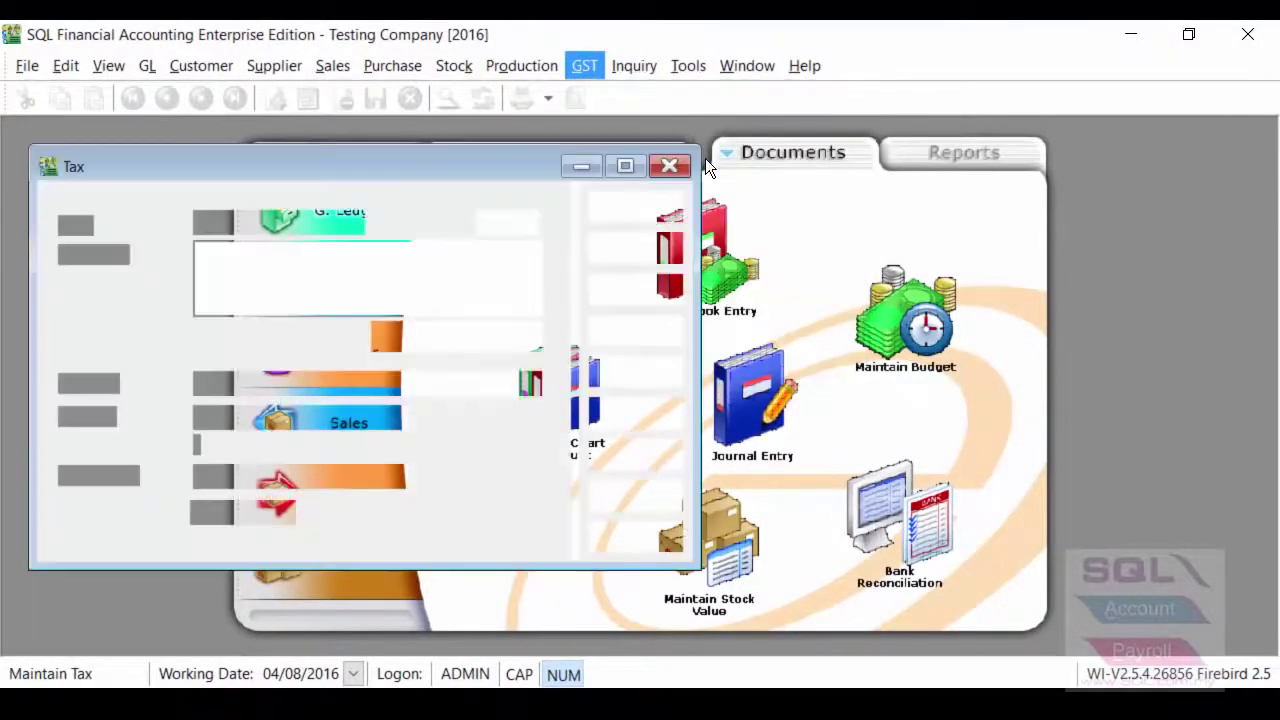
double_click(486, 164)
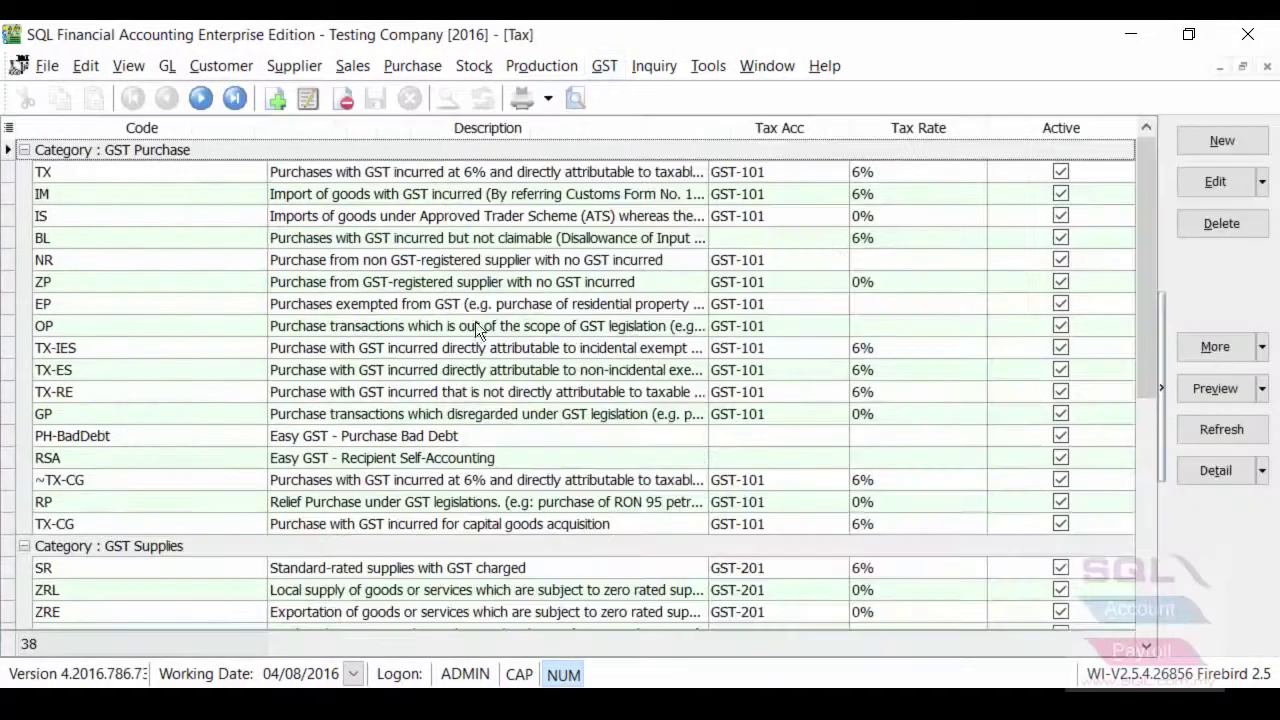
Survey the tax categories by collapsing all four groups in the list and expanding them again
click(24, 149)
click(24, 171)
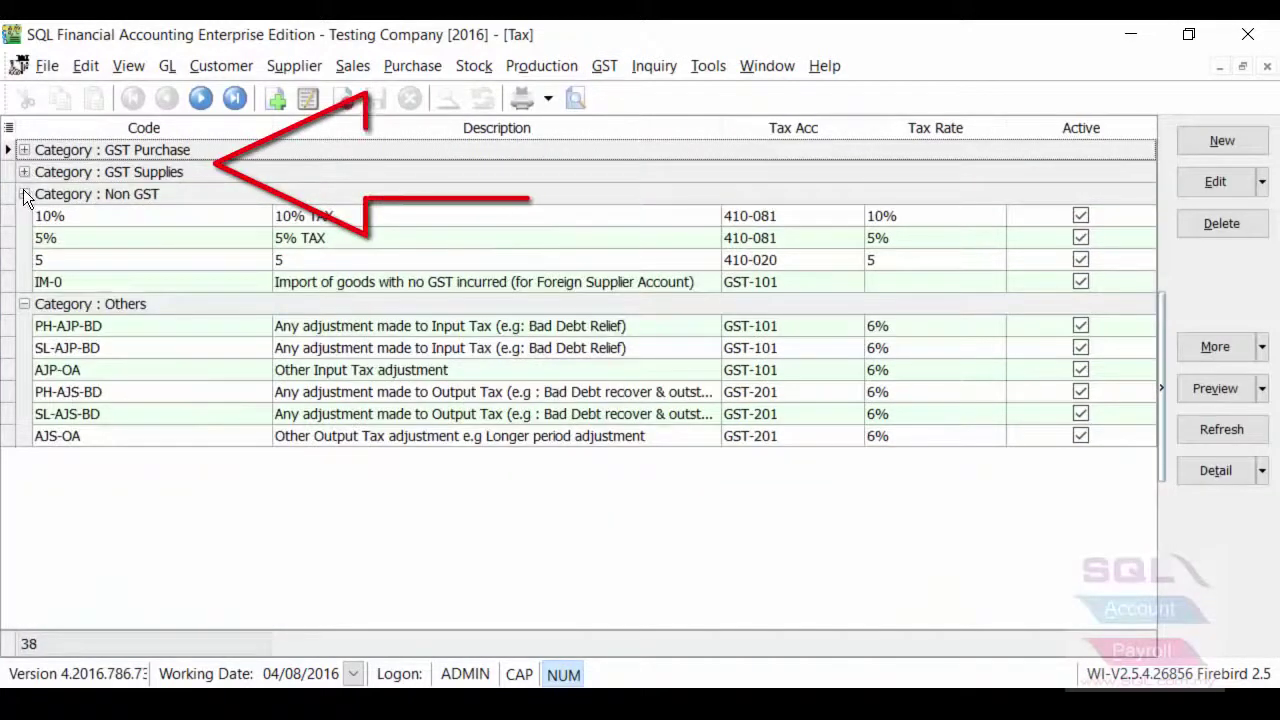
click(24, 193)
click(24, 216)
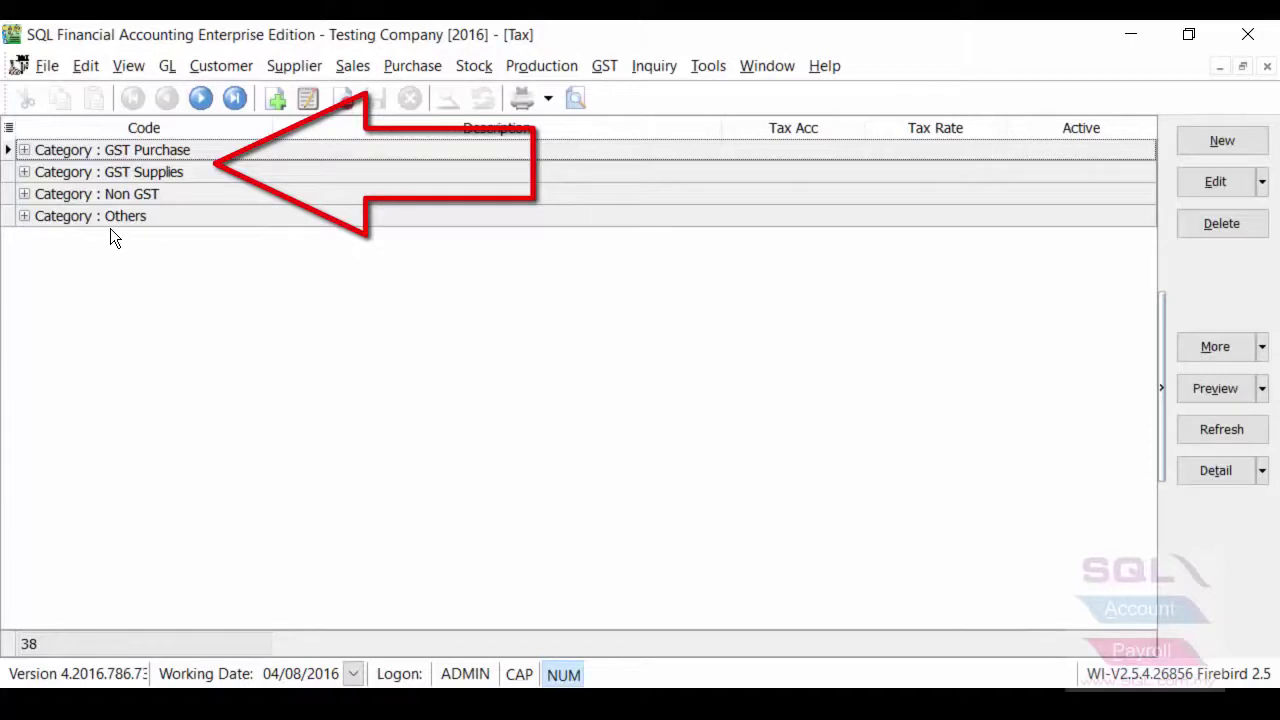
click(24, 216)
click(24, 193)
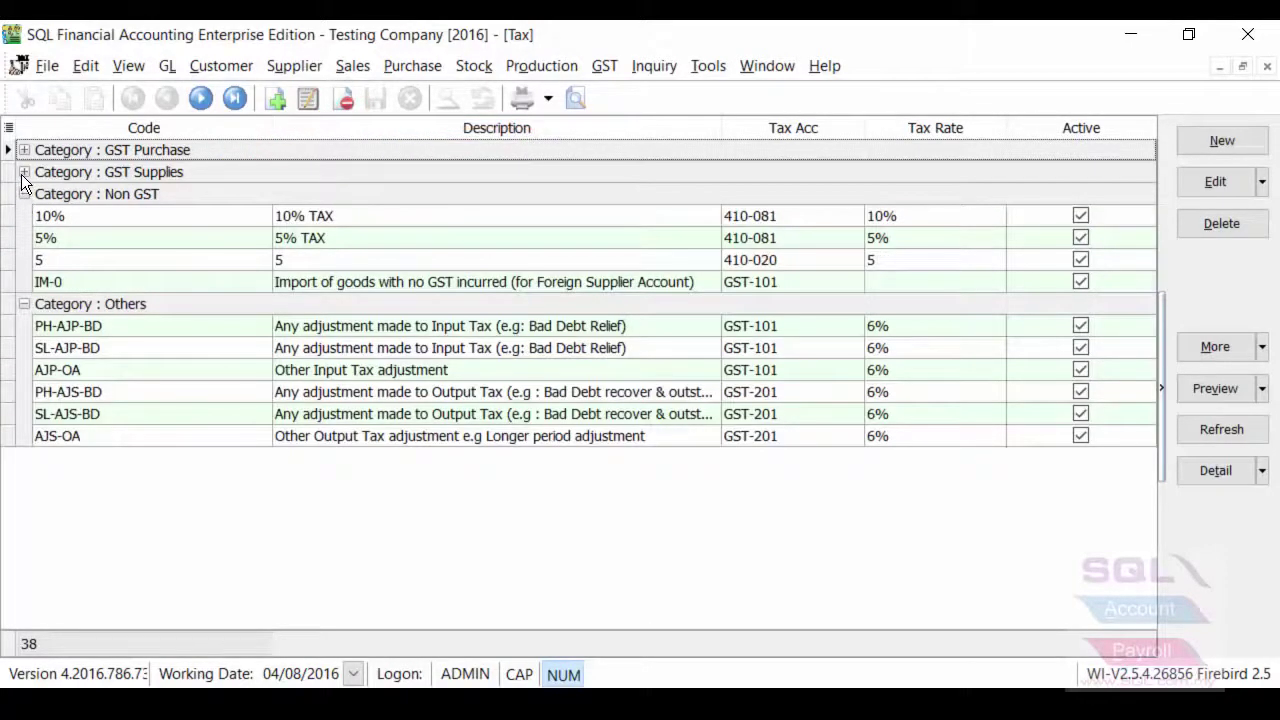
click(24, 172)
click(24, 150)
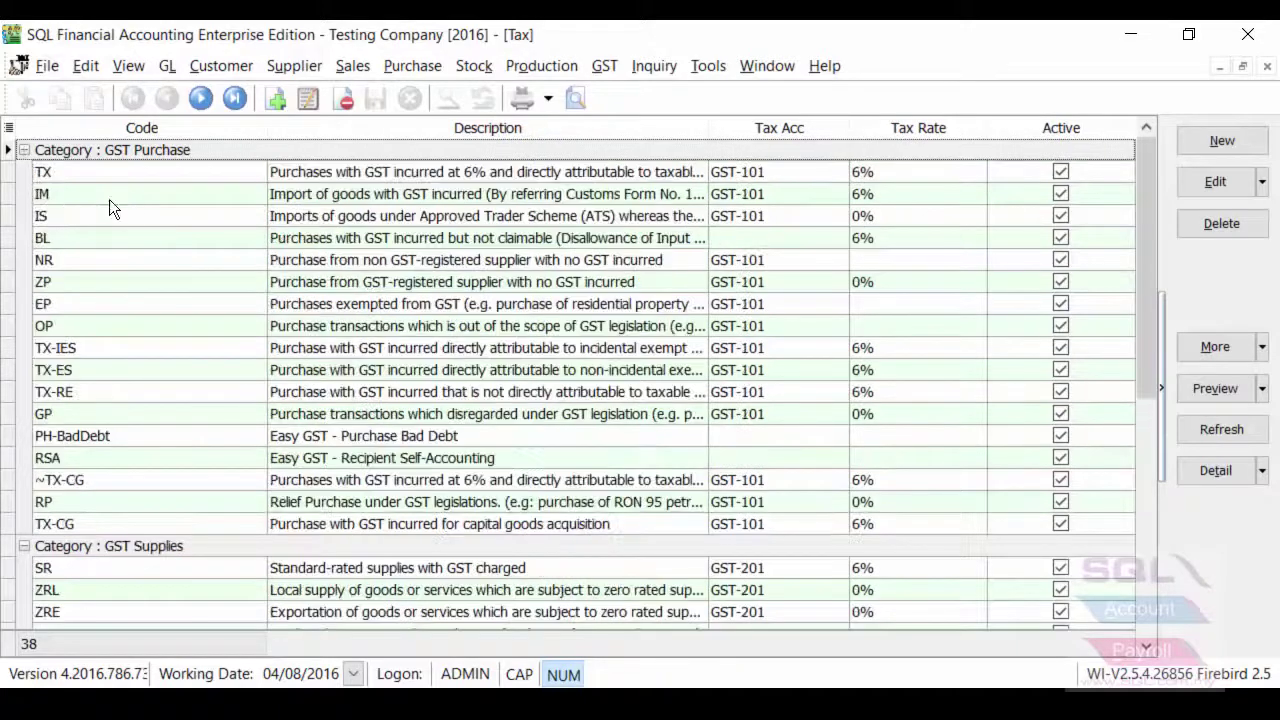
View the details of tax codes IS and TX-IES, returning to the tax list after each
double_click(181, 221)
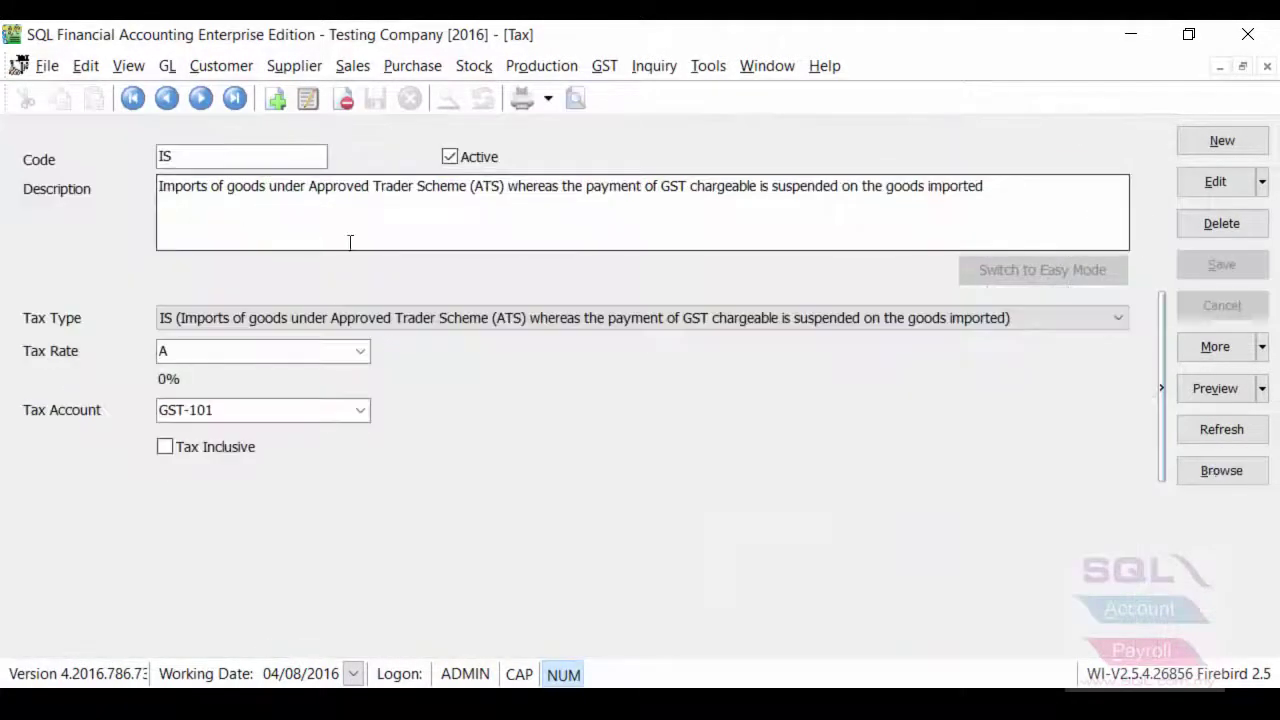
click(1218, 472)
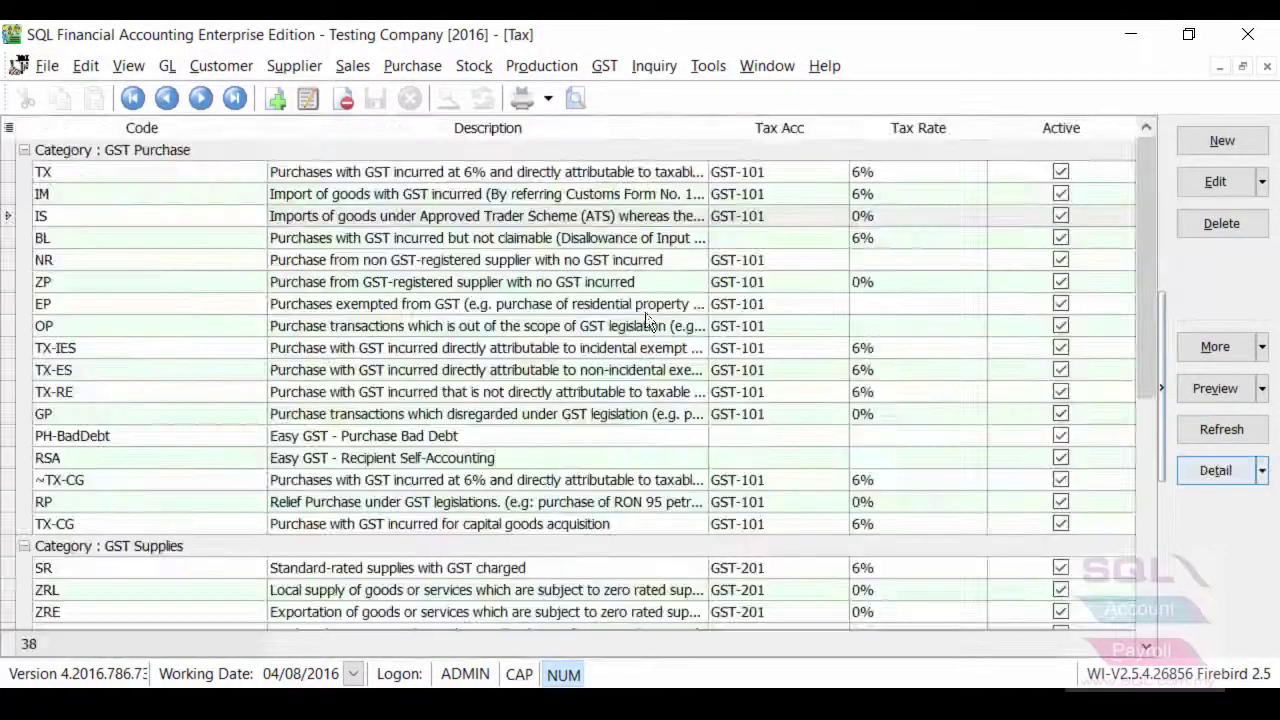
double_click(81, 347)
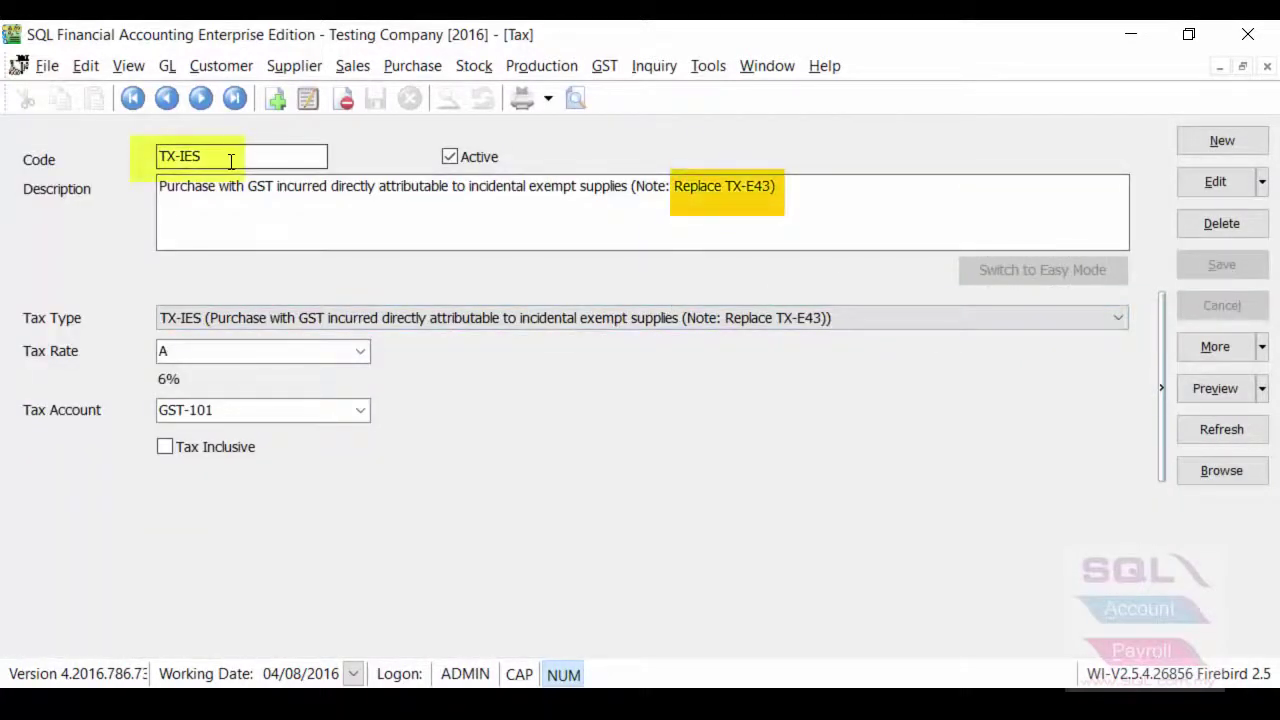
drag(231, 162, 121, 168)
click(1210, 469)
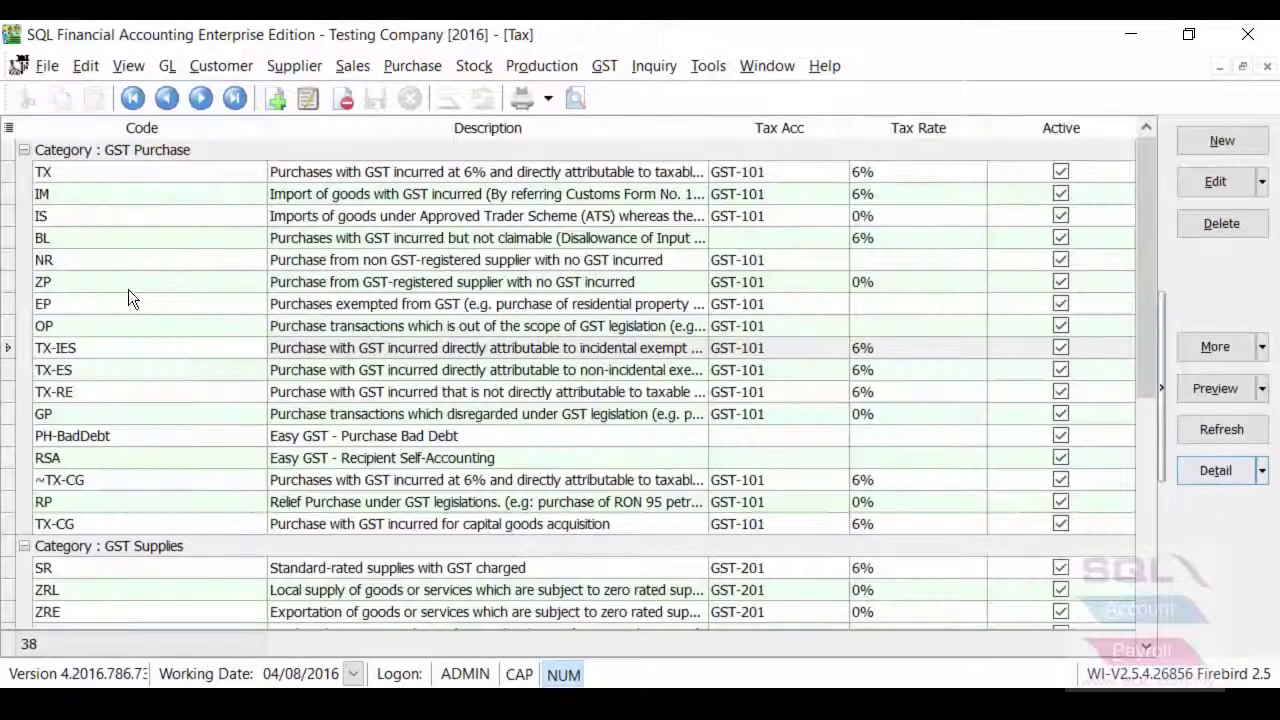
Examine the code and replacement note of the TX-ES tax record, and return to the tax list
double_click(108, 369)
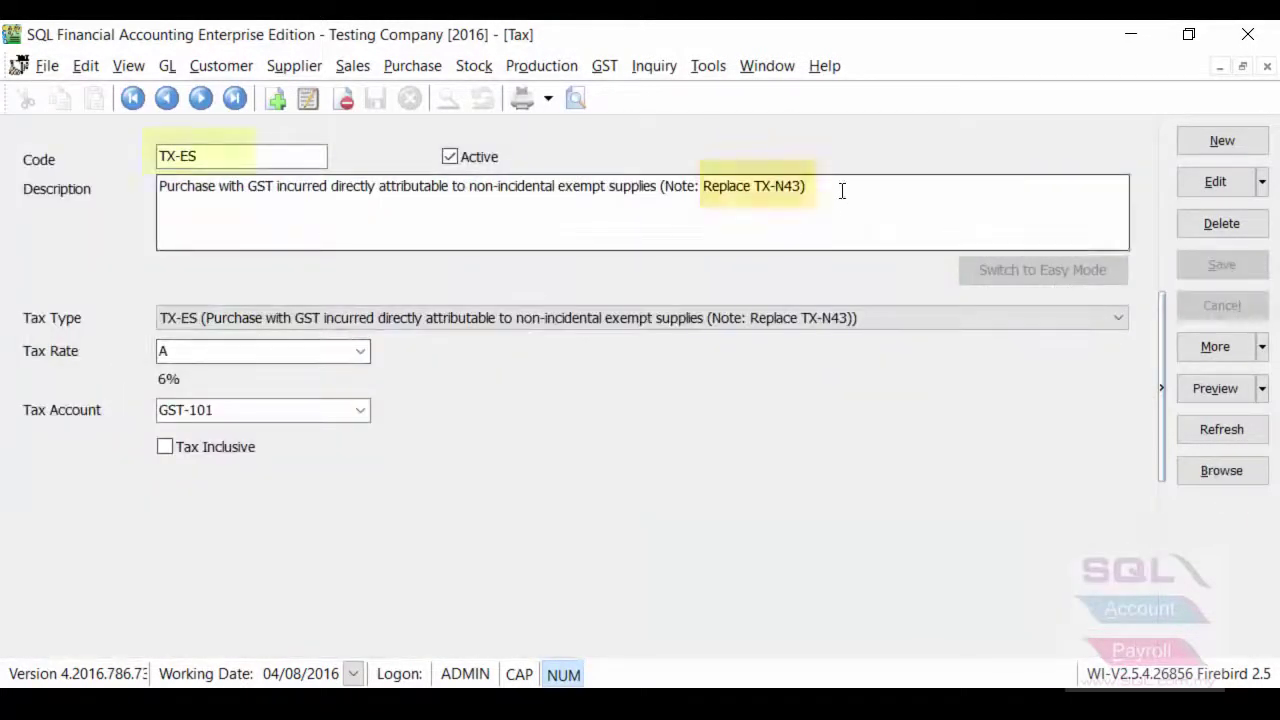
drag(840, 188, 712, 192)
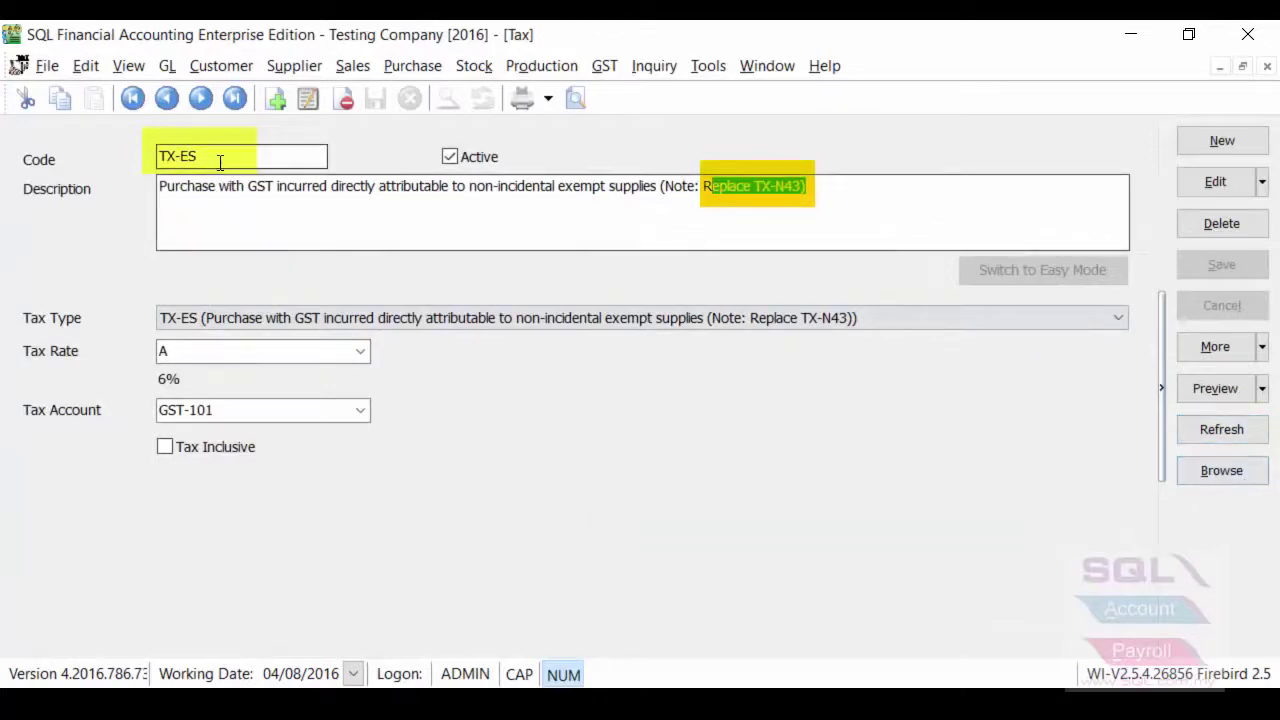
drag(219, 161, 156, 159)
click(1230, 476)
Locate the TX-CG purchase code and the ZDA supply code in the tax list
scroll(350, 366, down, 2)
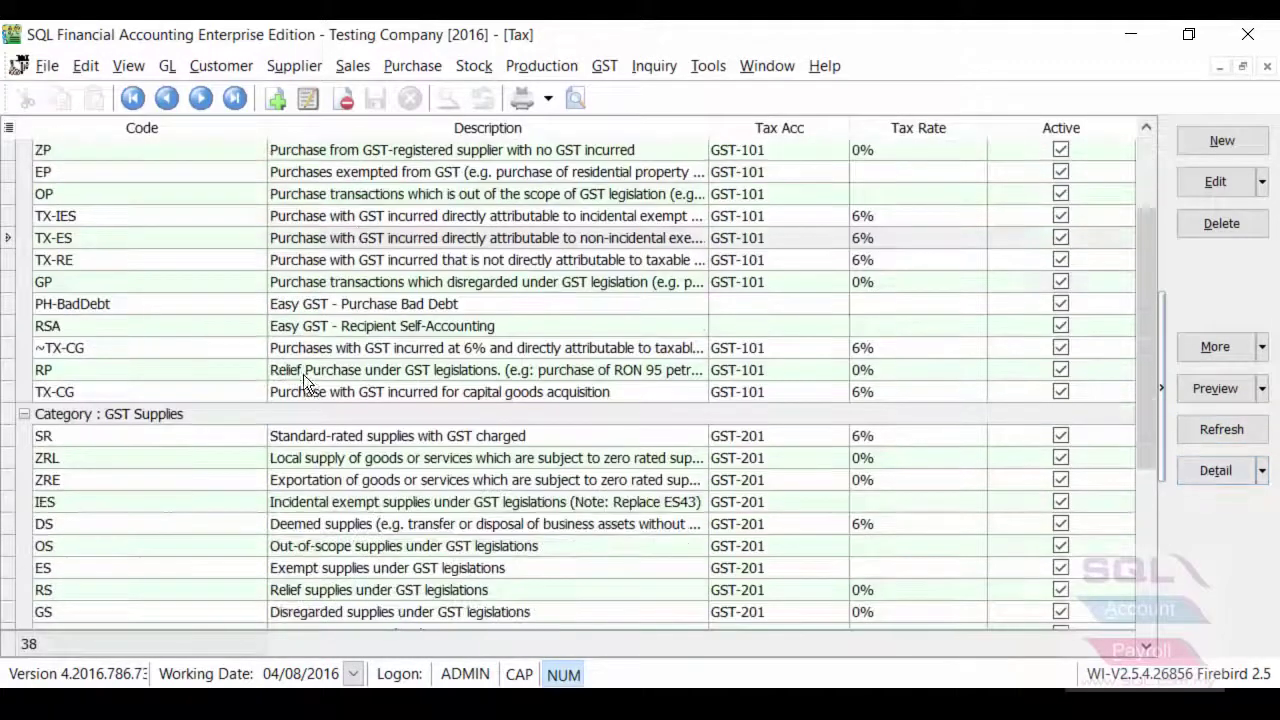
click(332, 392)
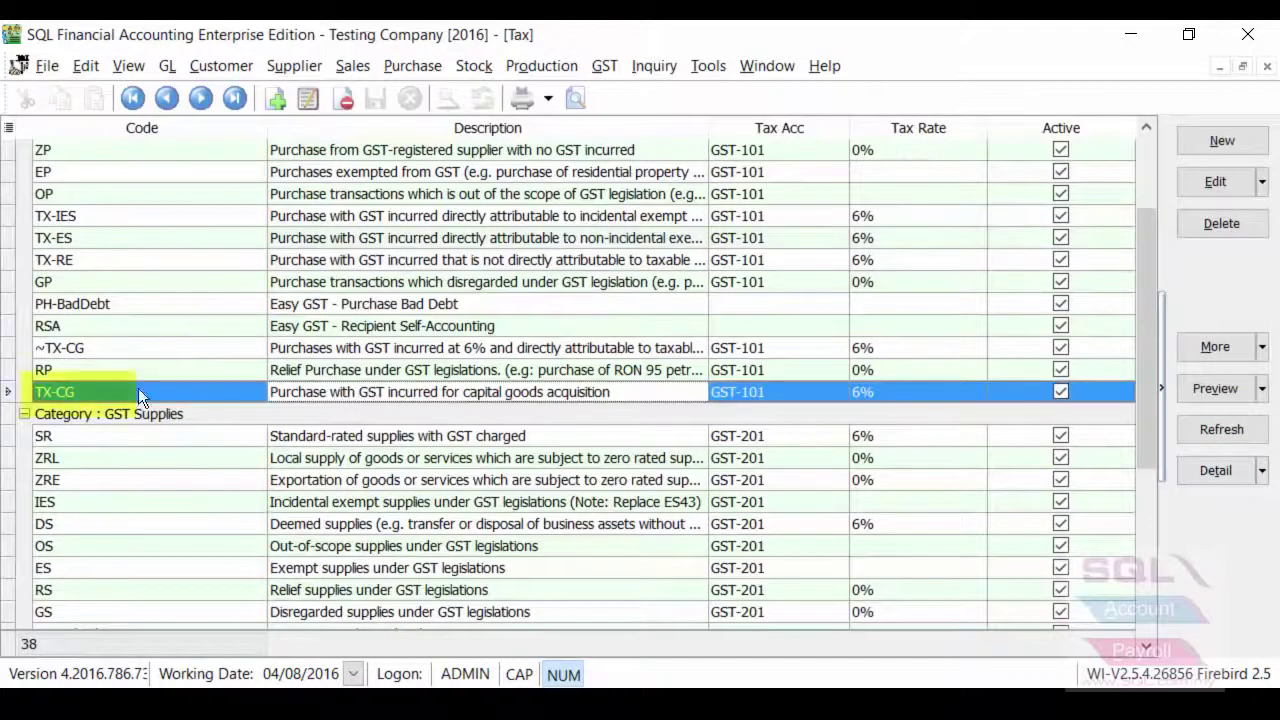
scroll(167, 399, down, 2)
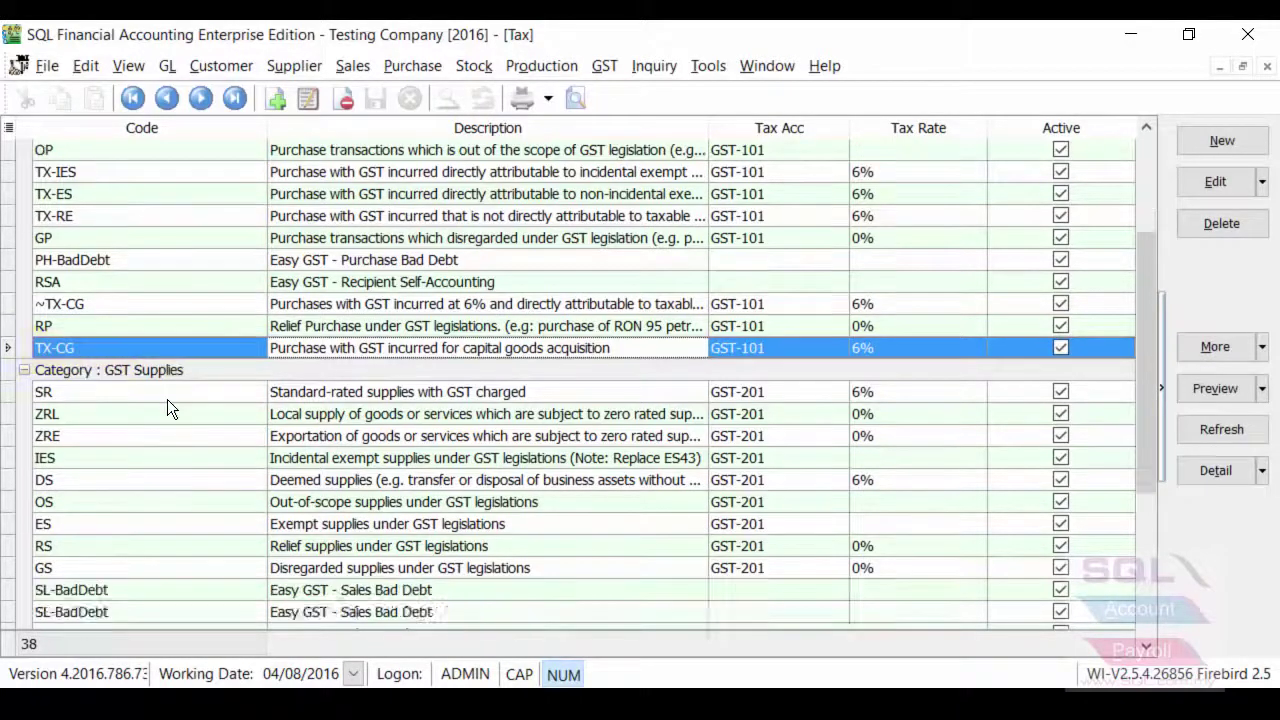
click(136, 521)
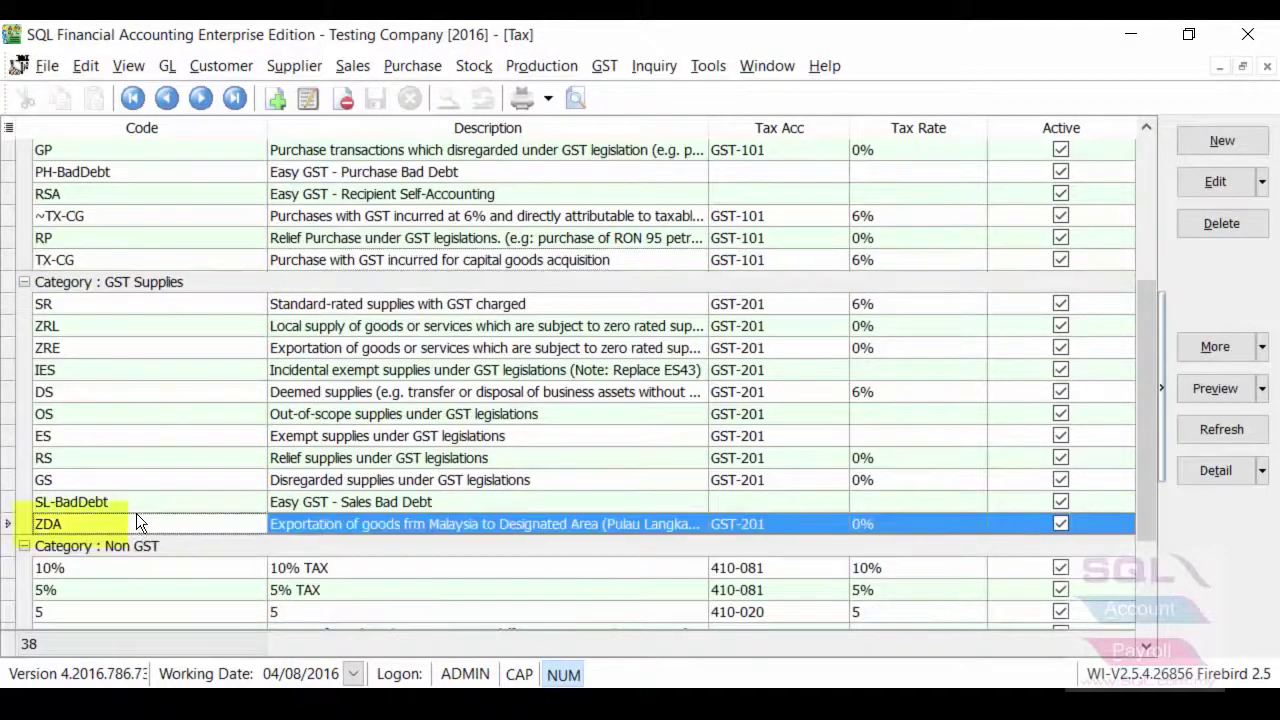
Examine the IES supply tax record's code and replacement note, then return to the list and look through the remaining codes
double_click(127, 372)
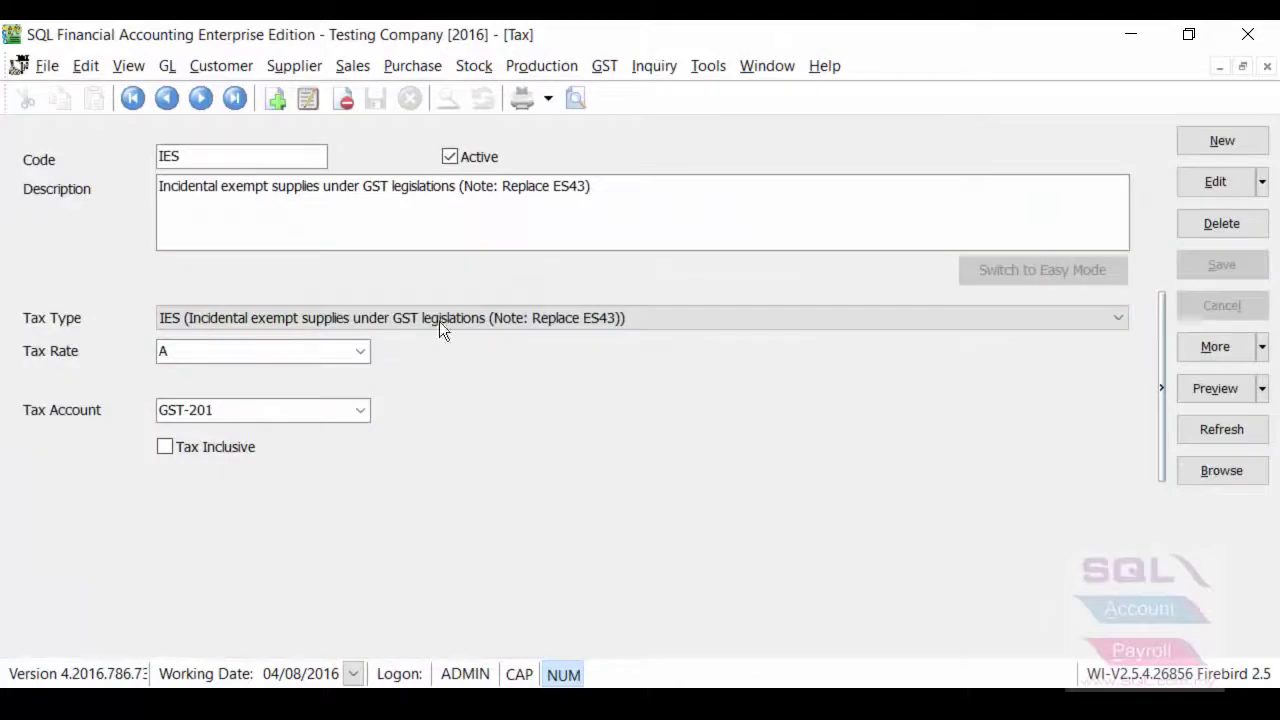
double_click(563, 194)
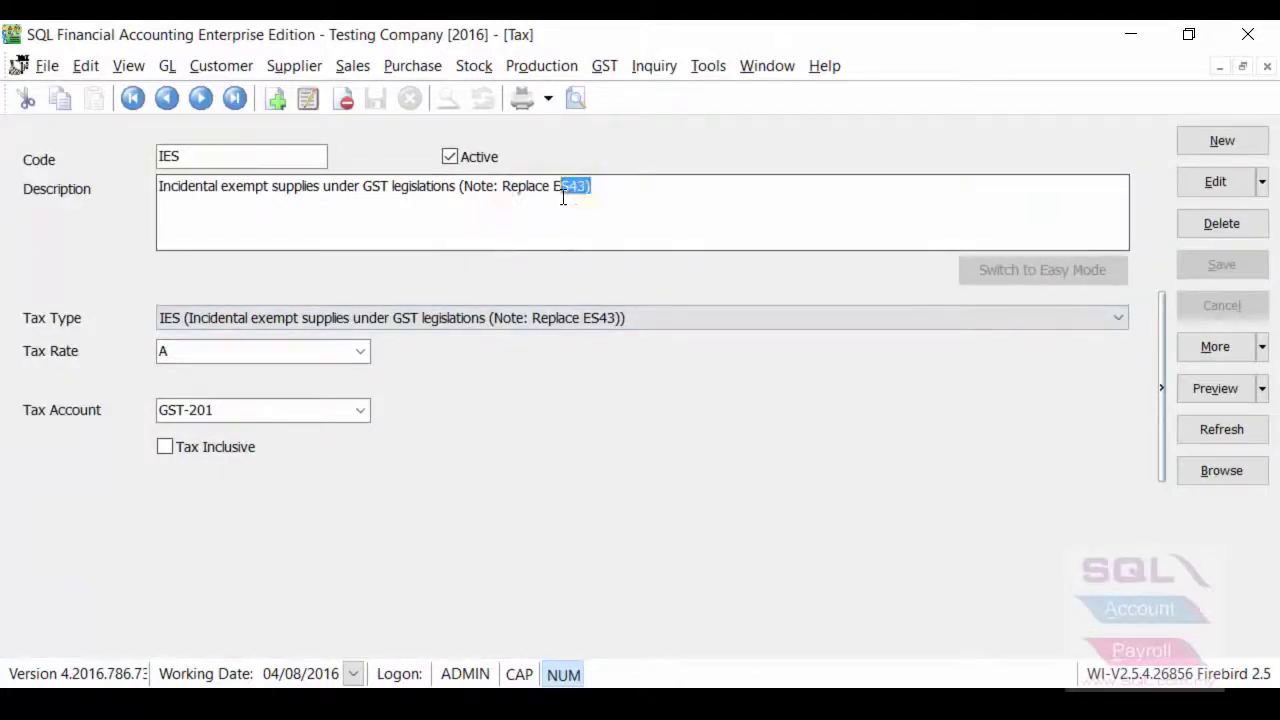
double_click(189, 155)
click(1210, 470)
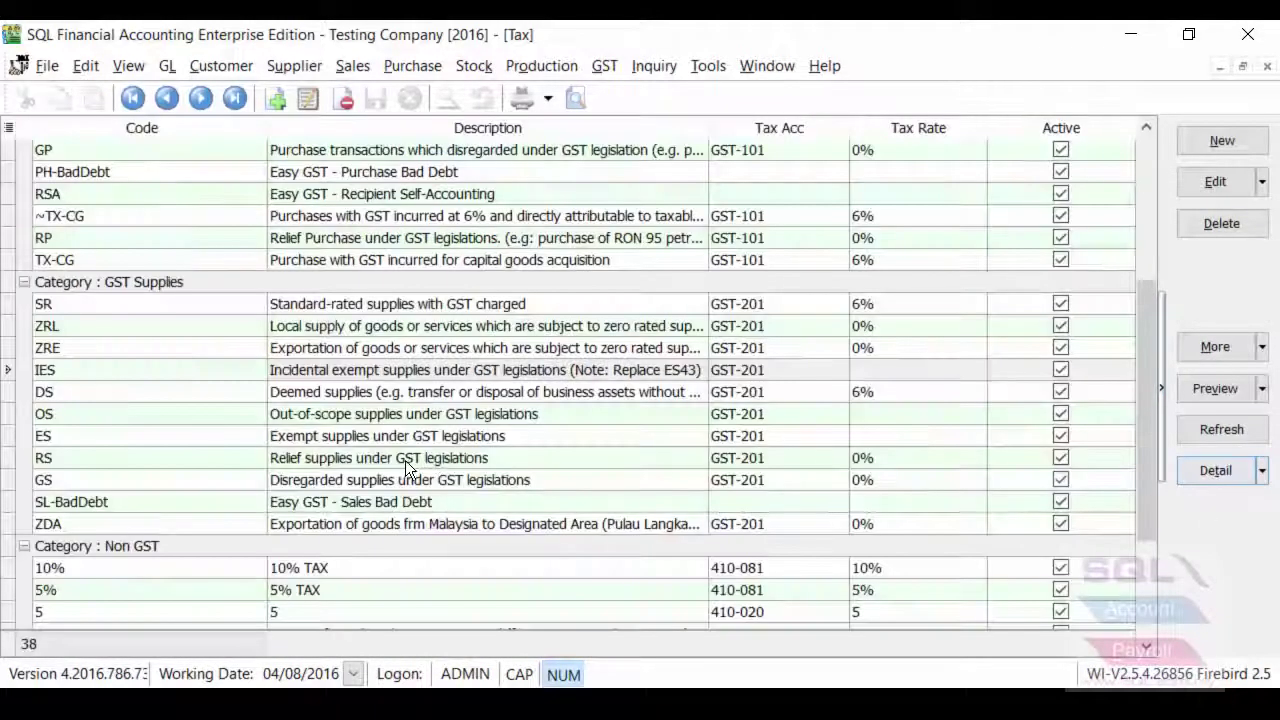
scroll(404, 460, down, 3)
scroll(420, 455, up, 5)
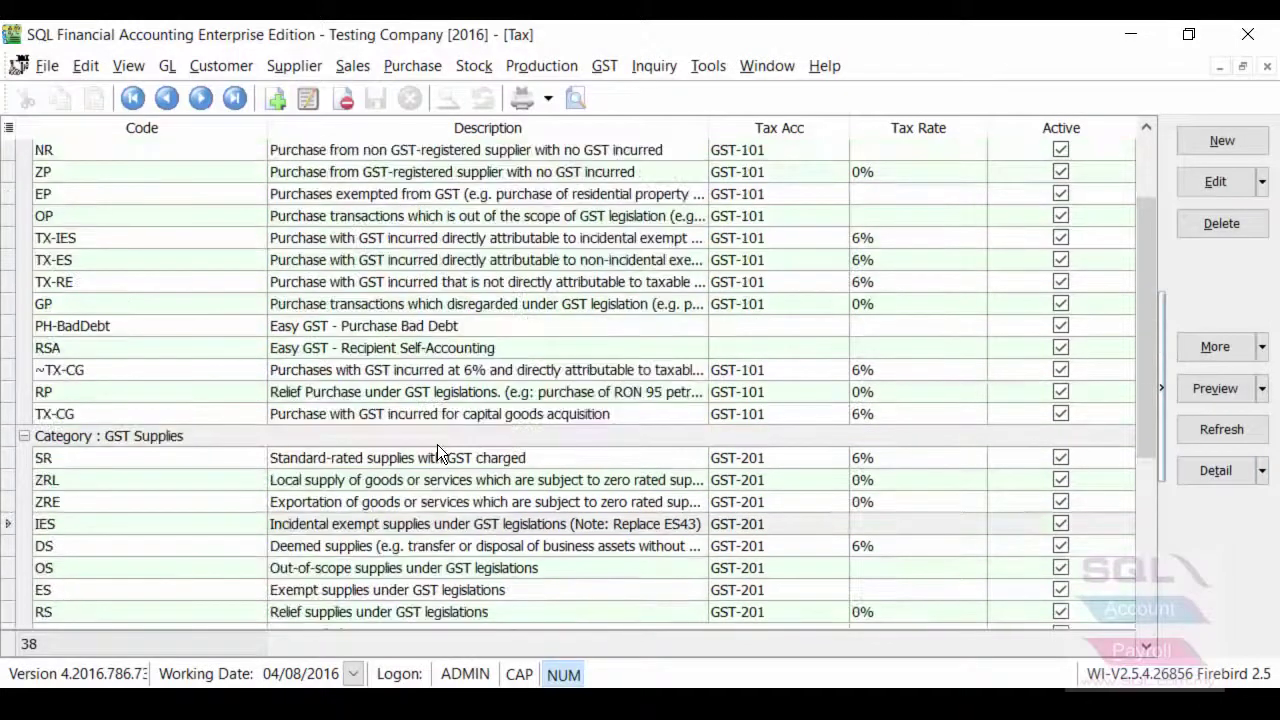
Open the ALPHA & BETA COMPUTER sales invoice dated 27/06/2016 and check the tax code on its E-T10s line
click(340, 67)
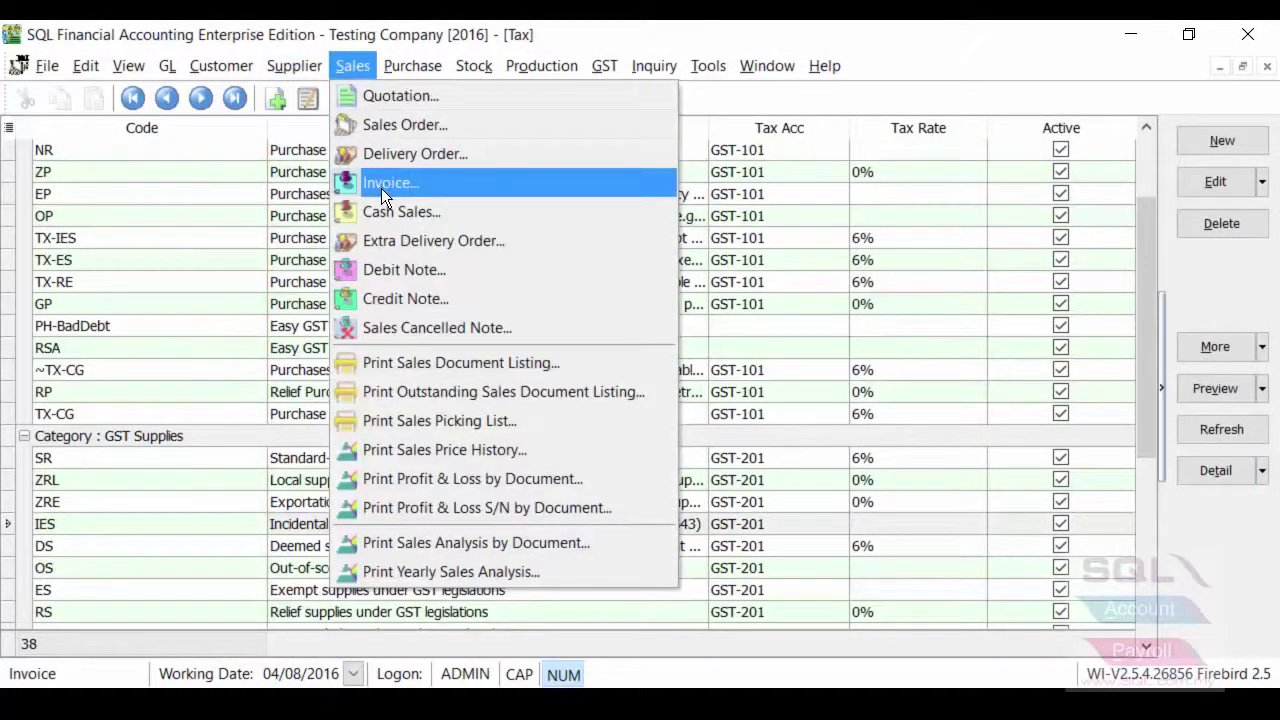
click(381, 184)
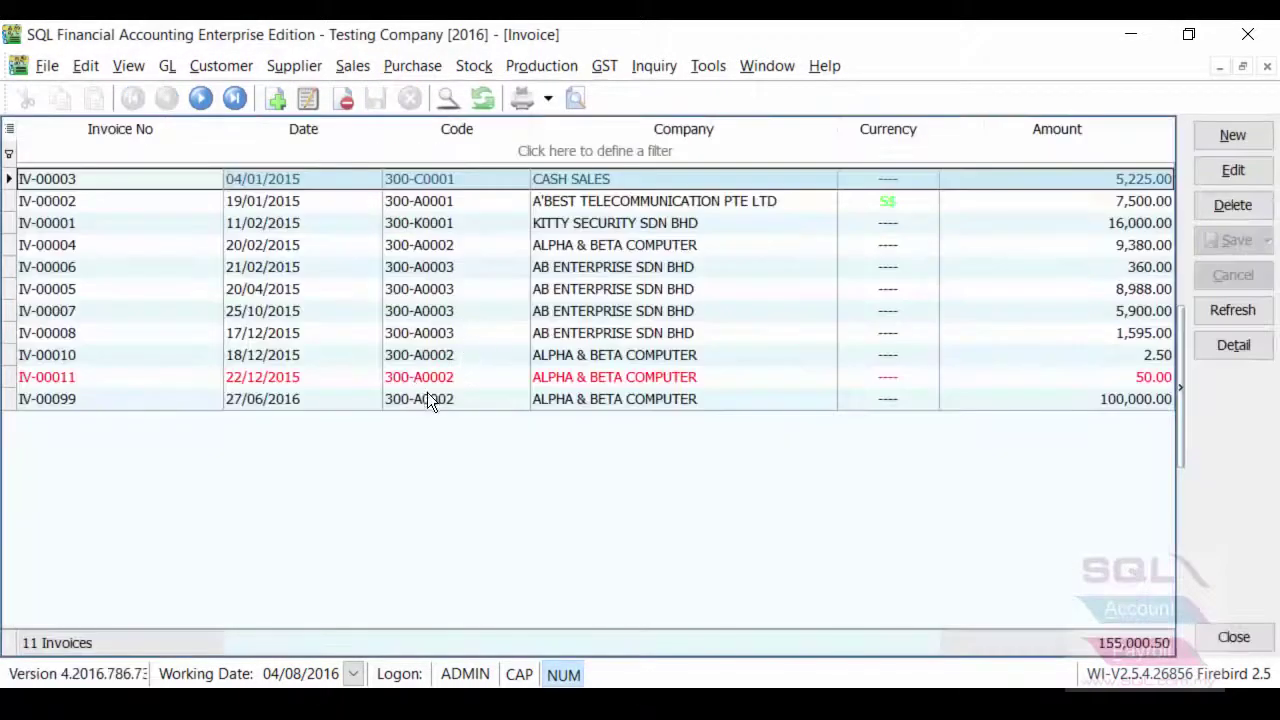
double_click(427, 401)
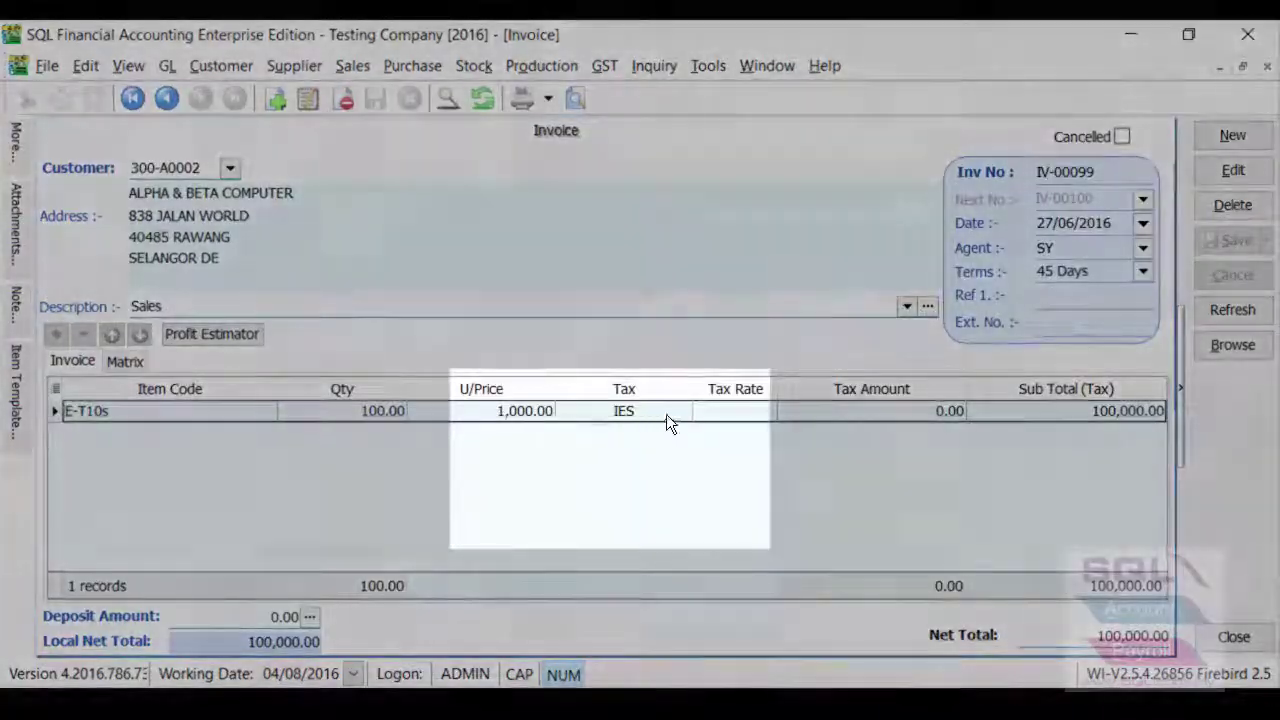
Examine the IES tax code on the E-T10s line of the sales invoice and its entry in the tax code choices
click(671, 411)
click(679, 411)
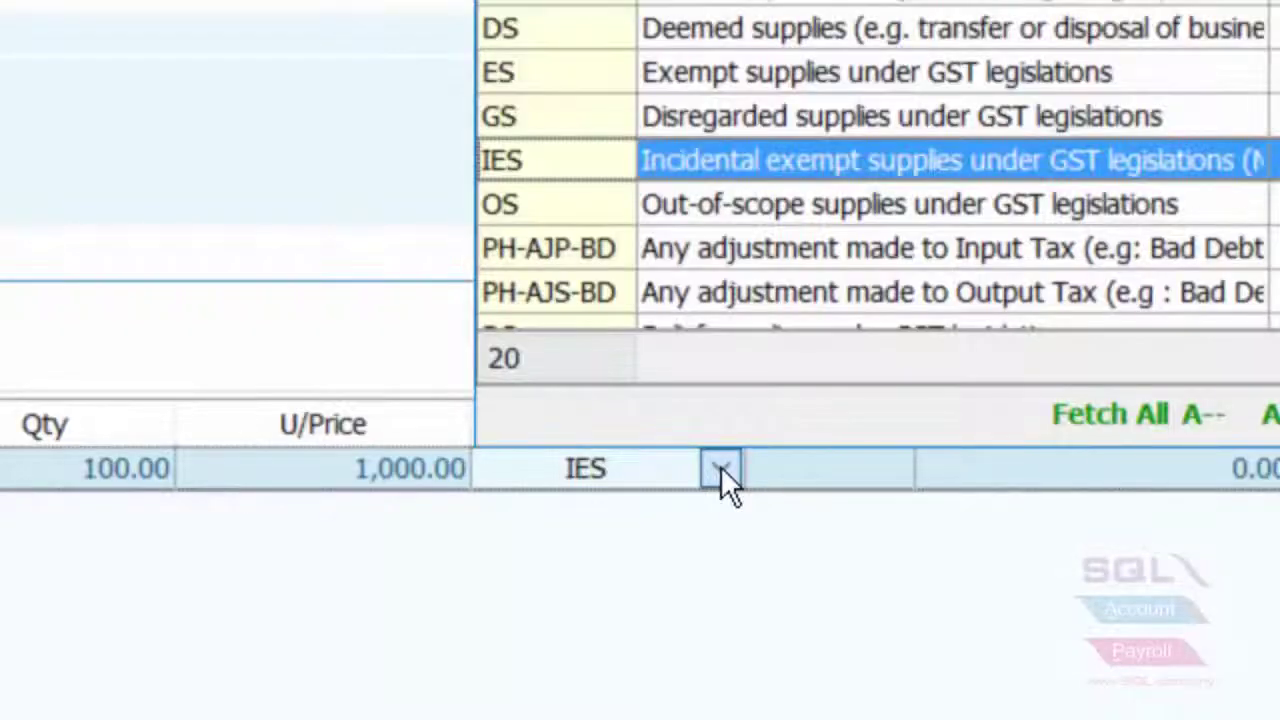
drag(650, 475, 447, 474)
click(662, 571)
drag(645, 414, 543, 414)
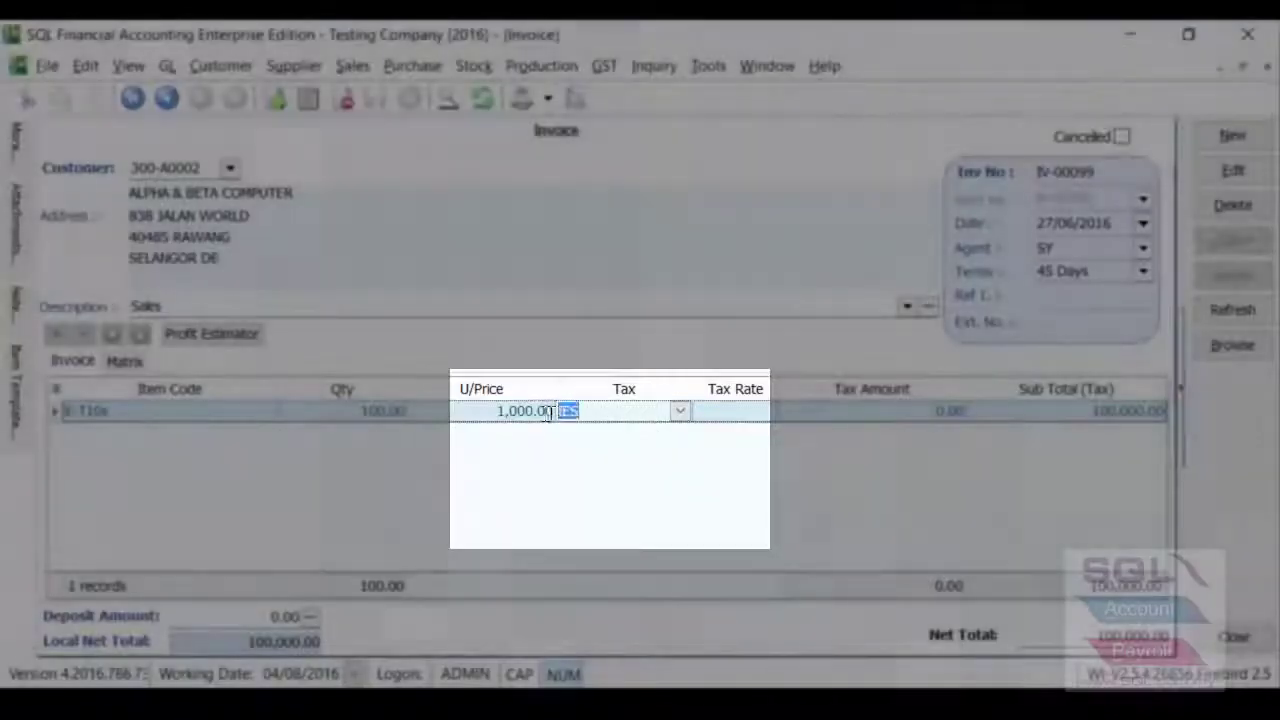
click(655, 453)
Open the CELCOM (M) COMMUNICATION BHD purchase invoice and check the tax codes on the E-T10s and E-T18s lines against the available choices
click(400, 64)
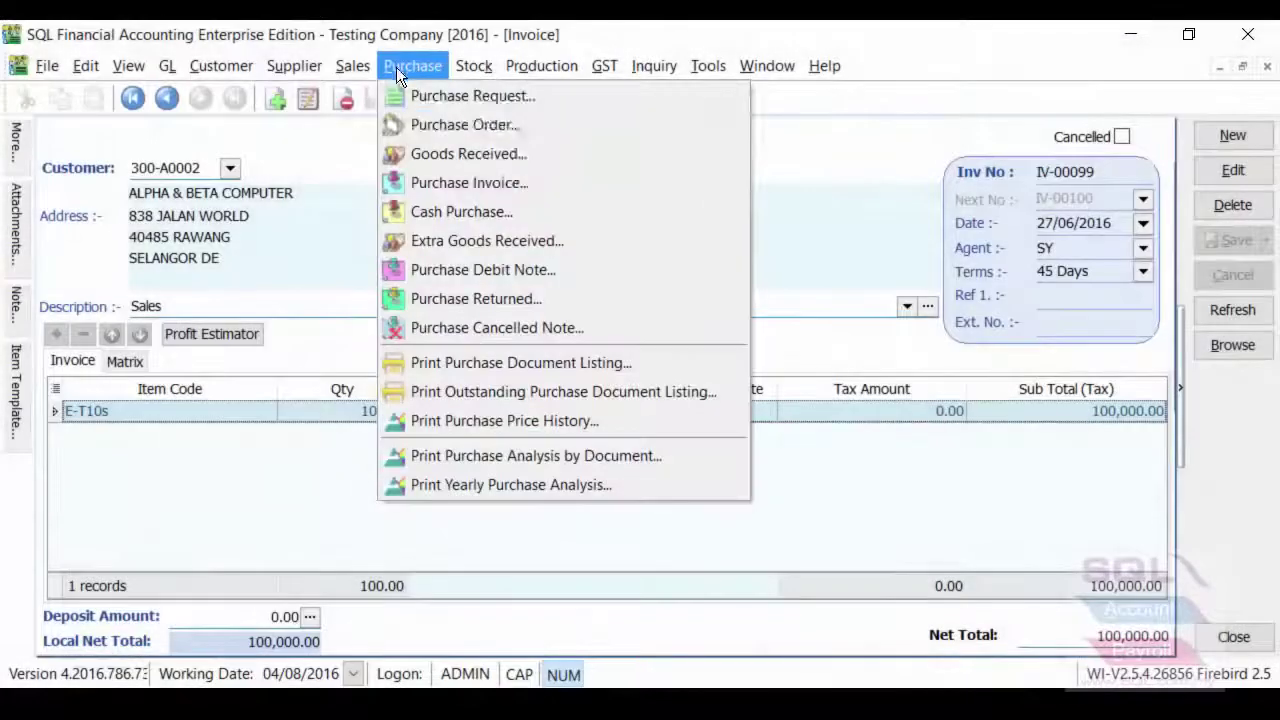
click(495, 186)
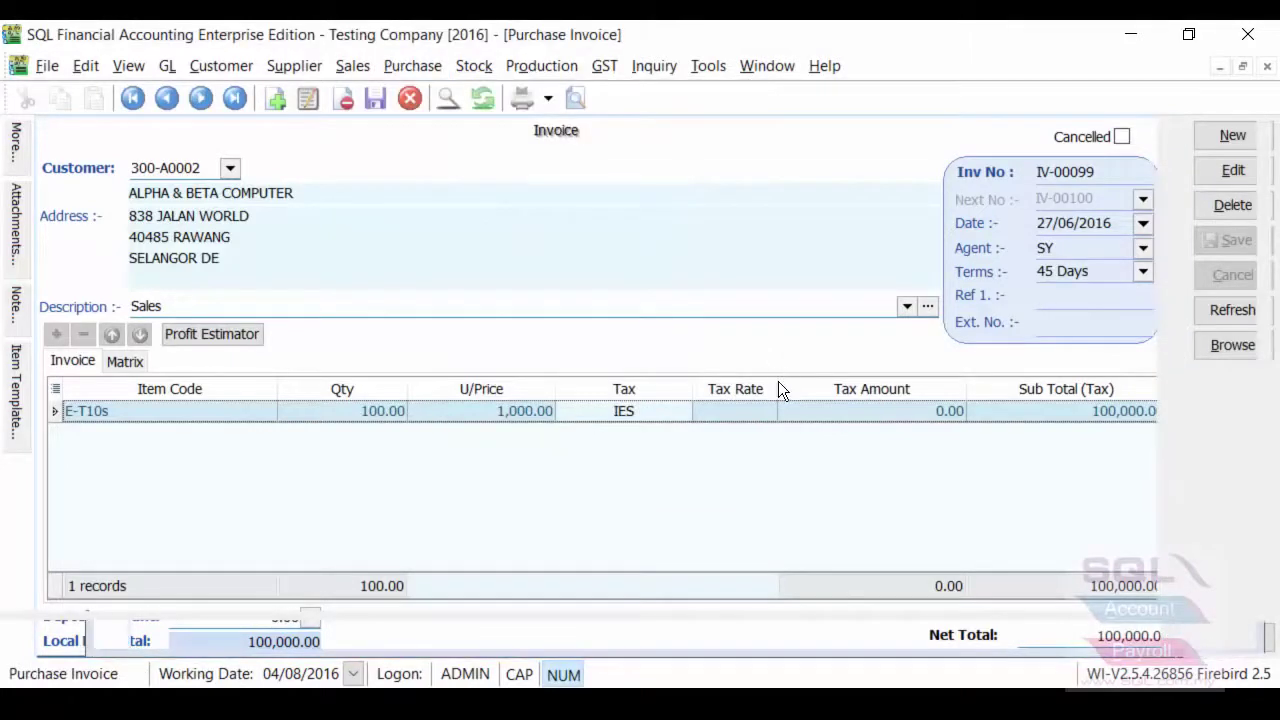
double_click(621, 290)
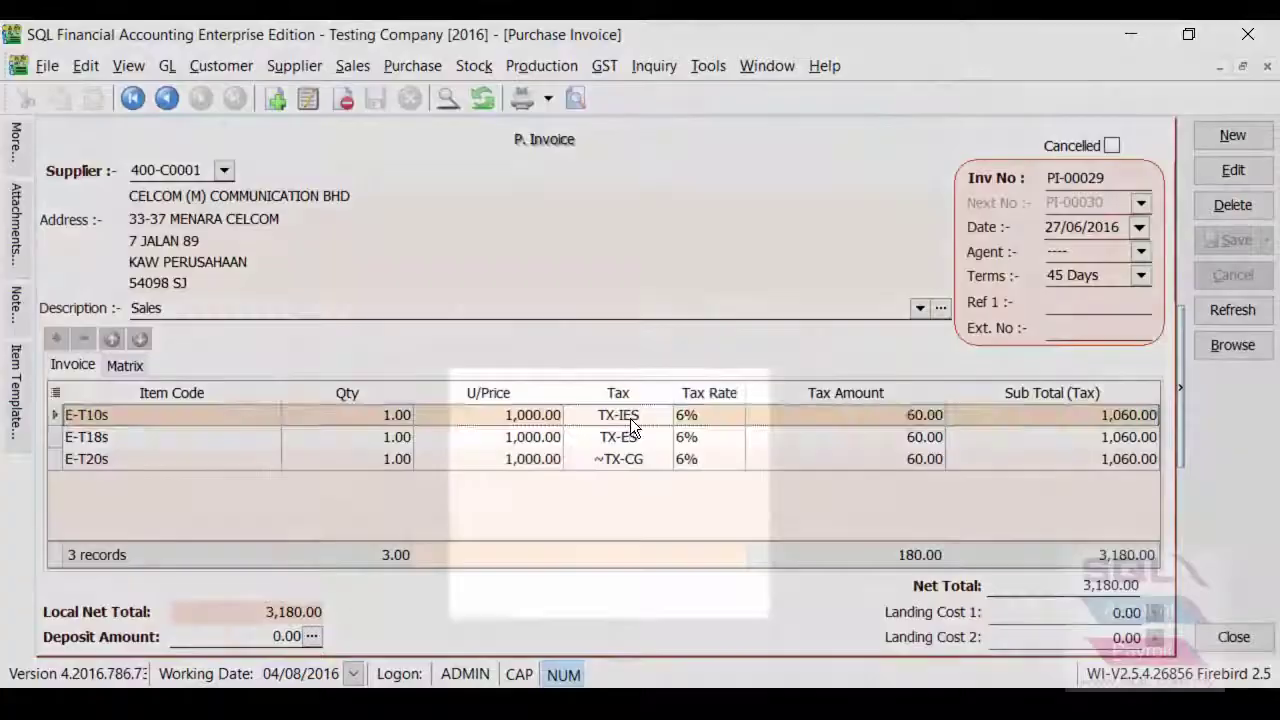
click(628, 416)
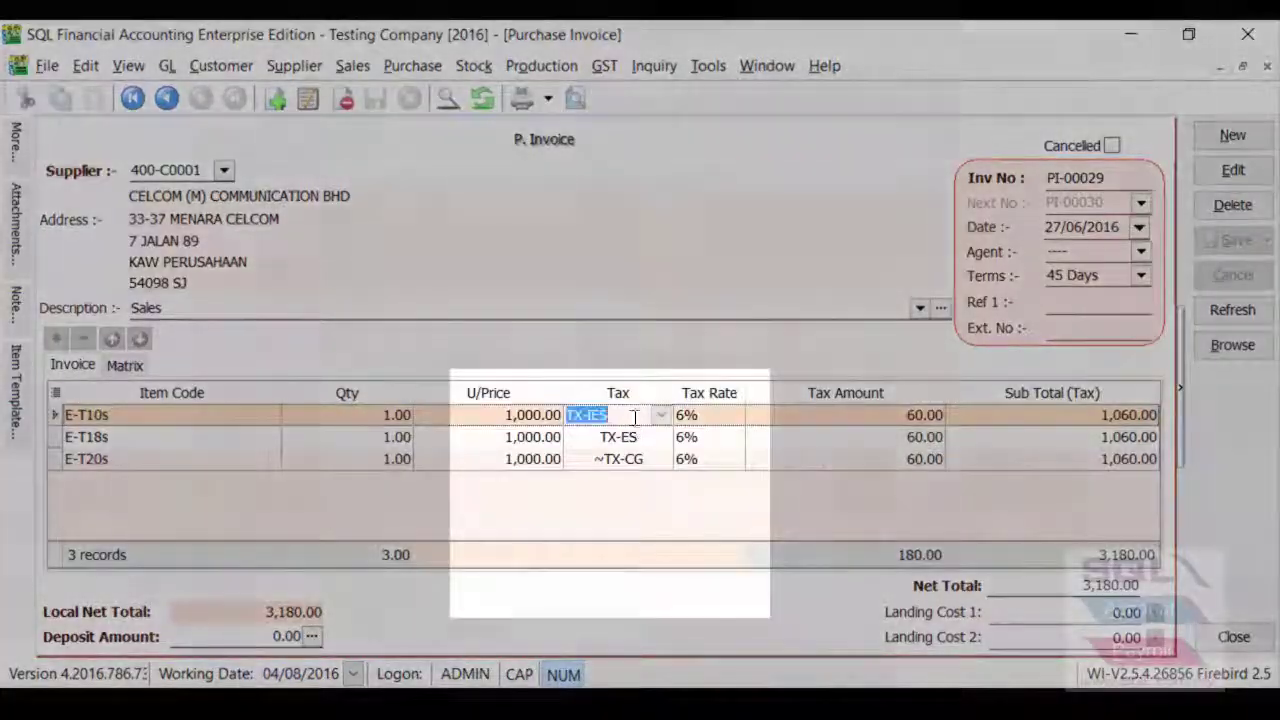
click(659, 415)
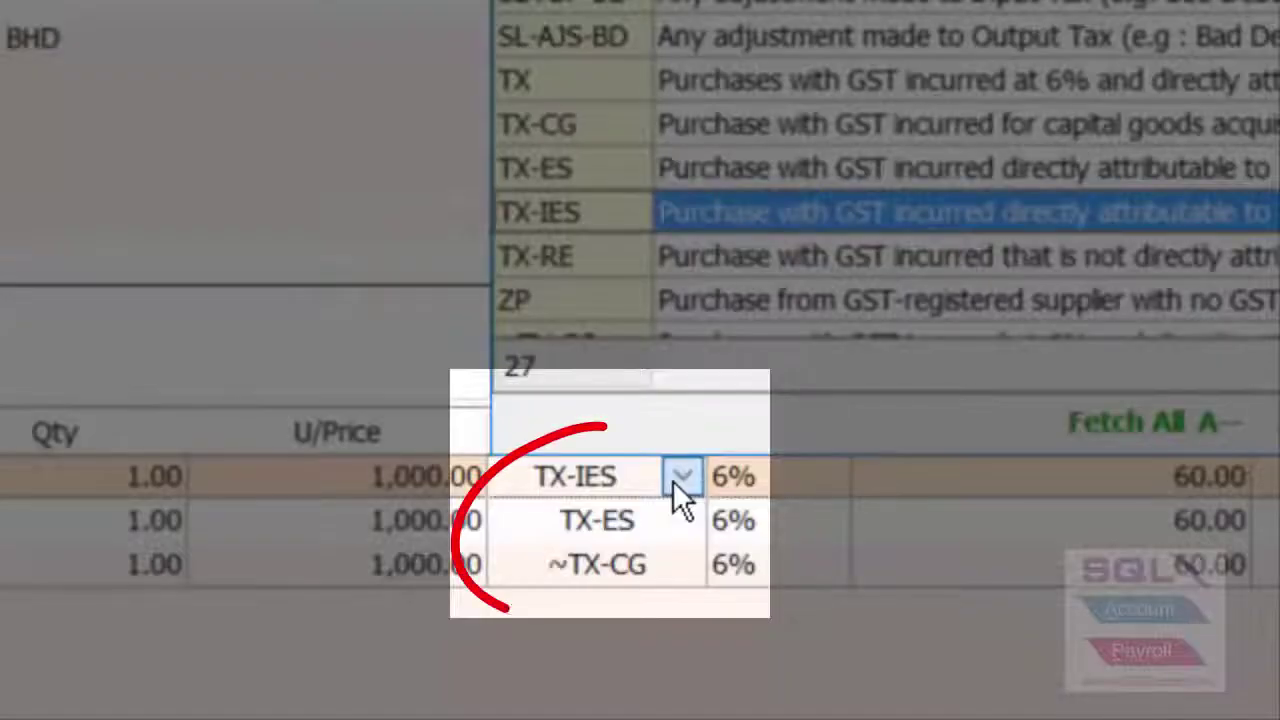
click(672, 484)
click(672, 526)
click(684, 526)
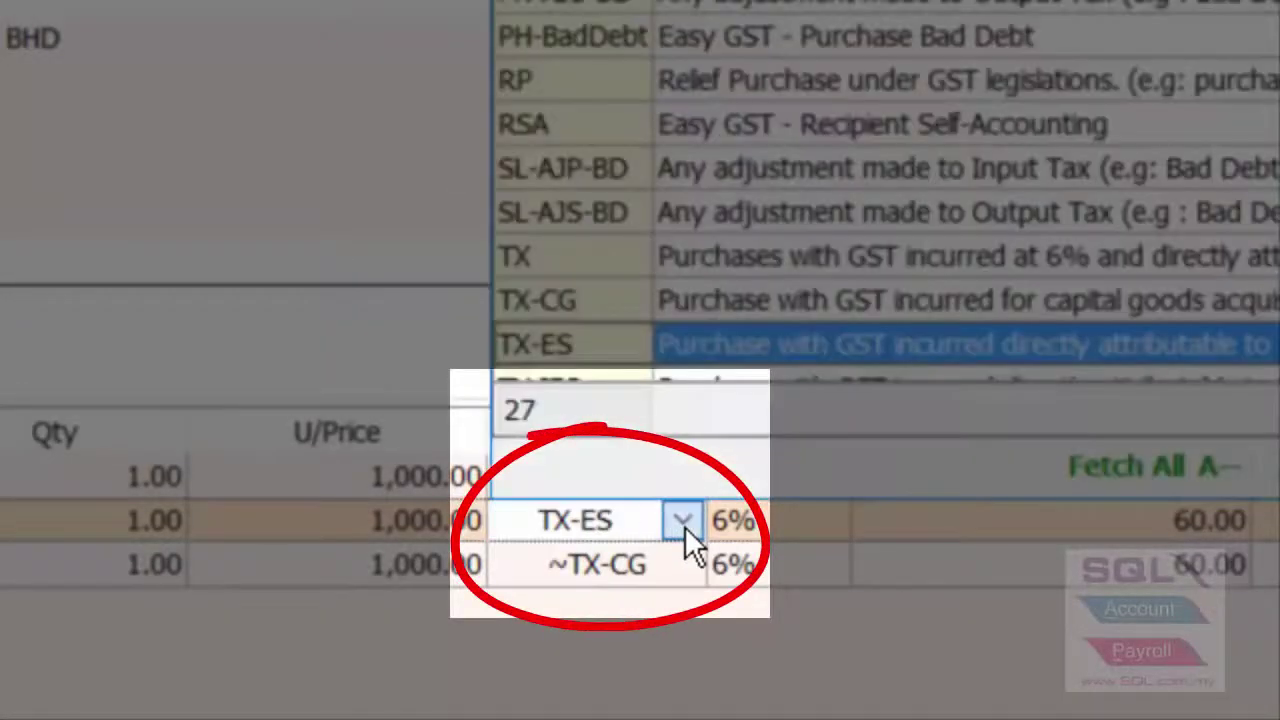
Examine the tax code on the purchase invoice's E-T20s line, highlighting the tilde prefix of ~TX-CG
click(676, 562)
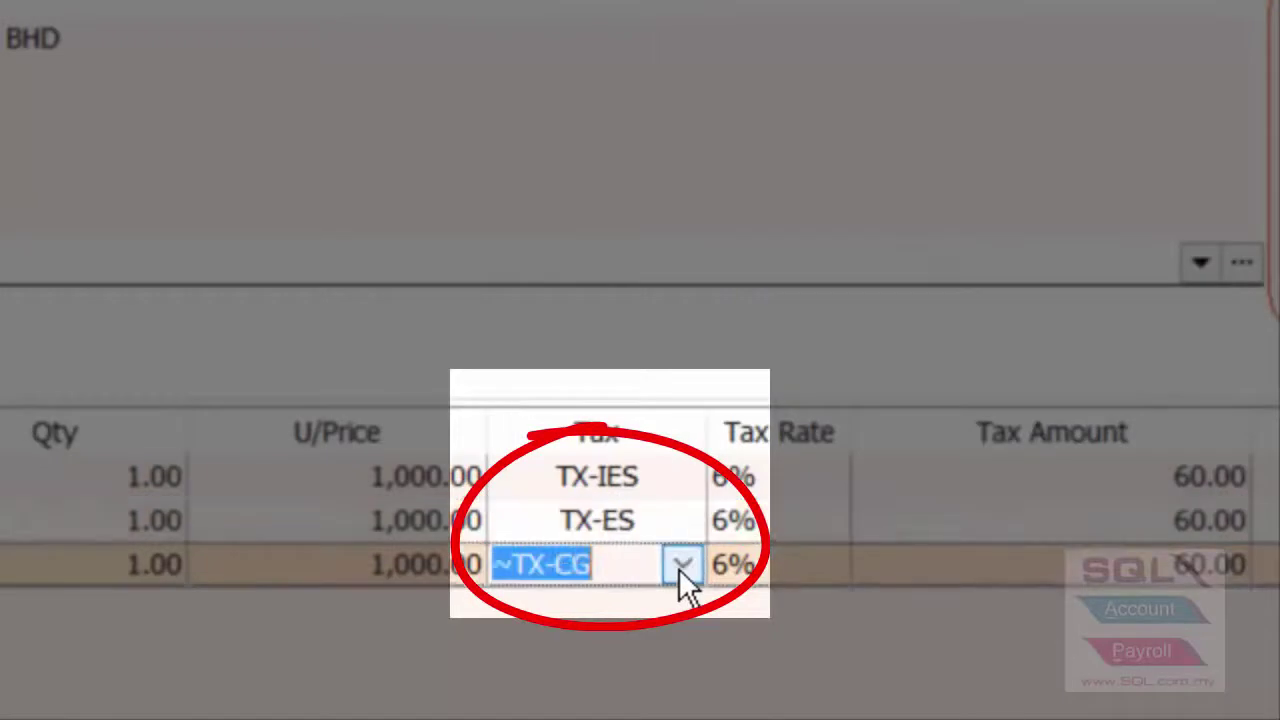
drag(624, 568, 480, 574)
click(592, 566)
drag(592, 566, 500, 568)
double_click(510, 566)
click(508, 566)
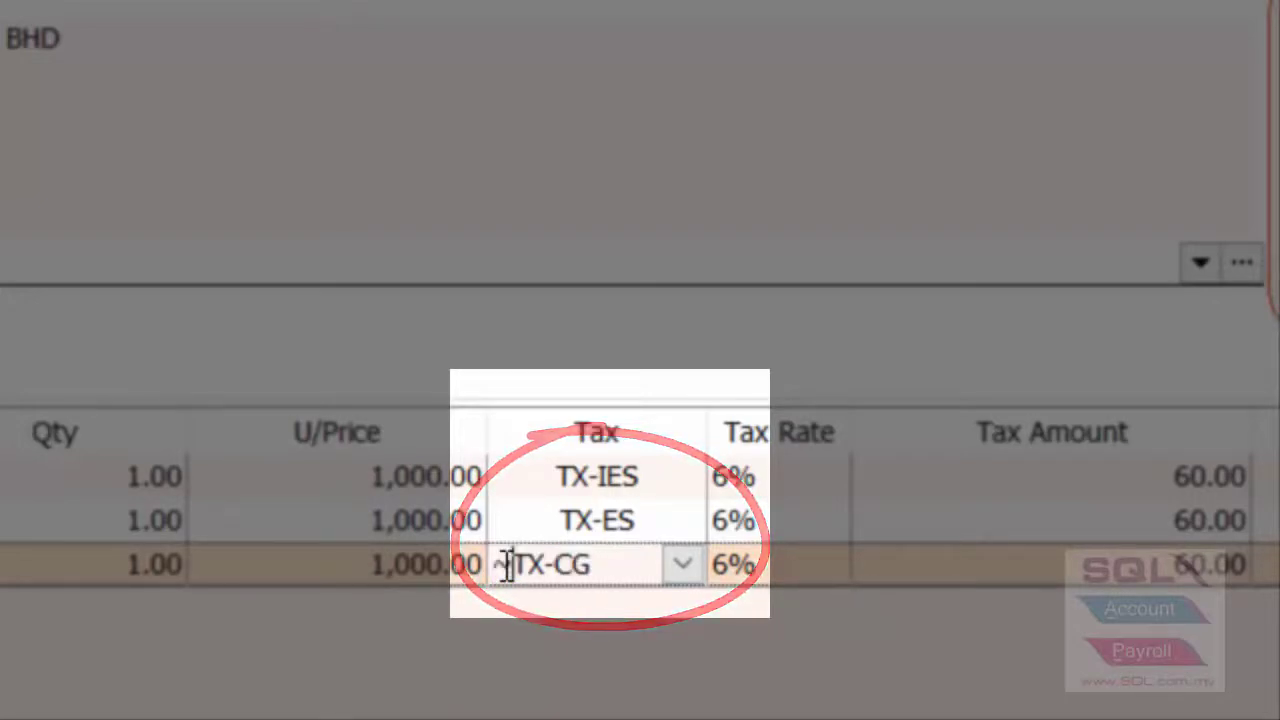
mouse_move(509, 566)
mouse_down()
mouse_move(572, 566)
mouse_move(505, 568)
mouse_up()
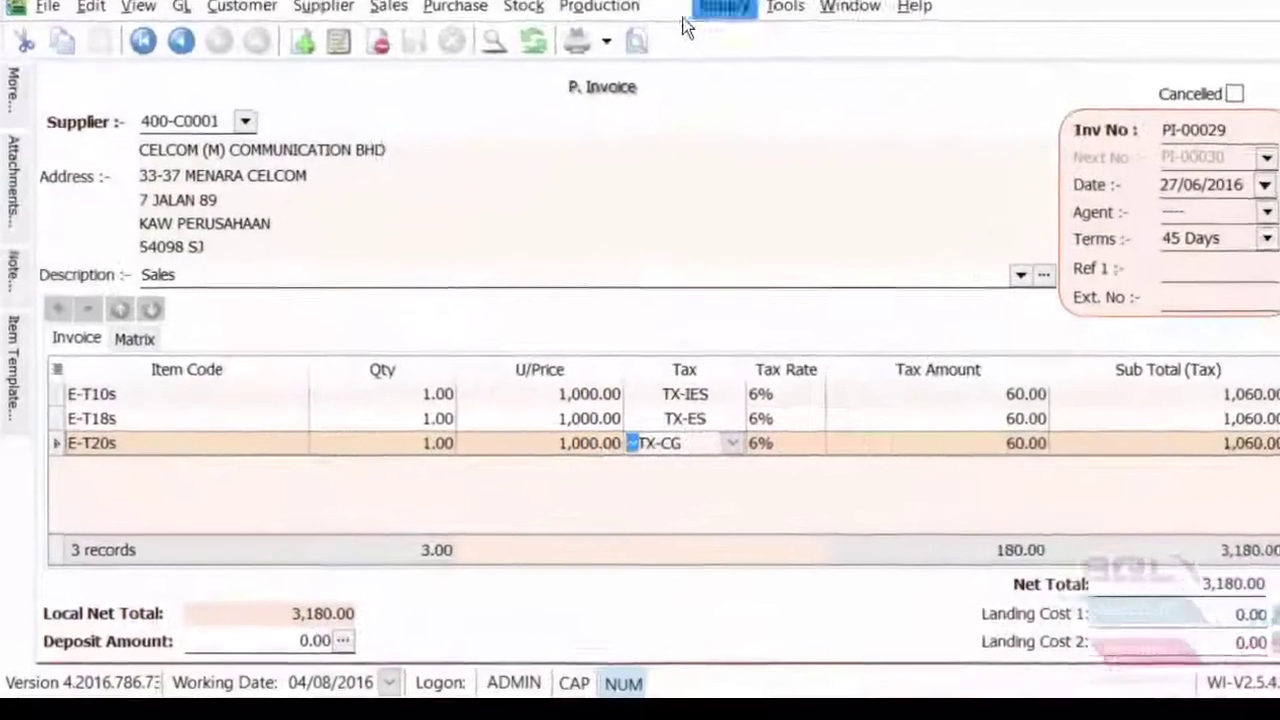
Compare the ~TX-CG and TX-CG purchase codes in the tax list, check the extra record options, and close the open windows
click(604, 65)
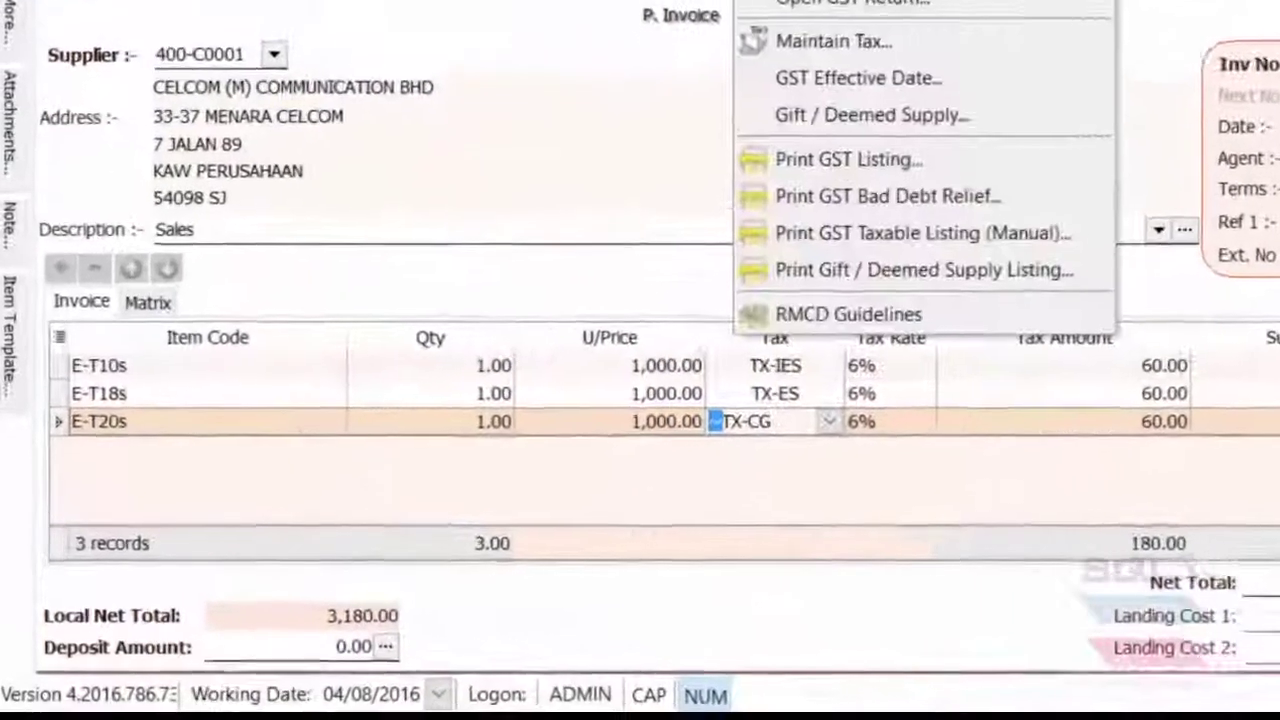
key(Escape)
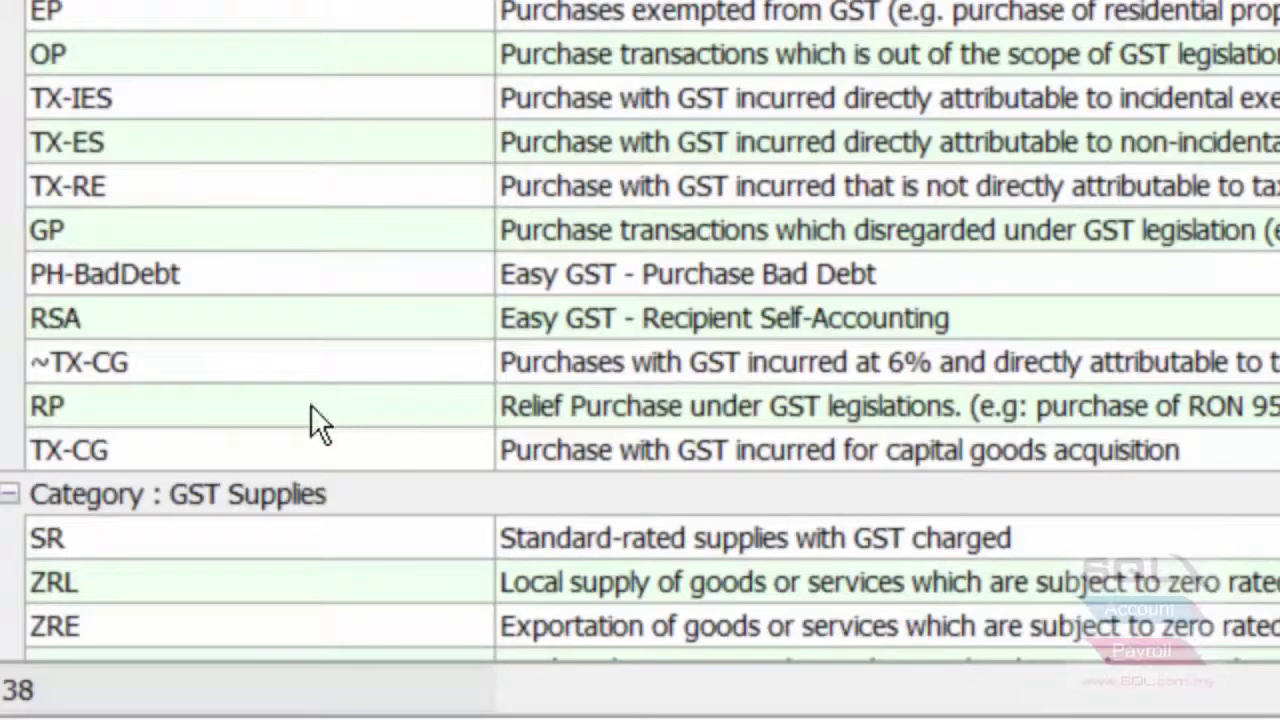
click(191, 362)
scroll(470, 283, down, 2)
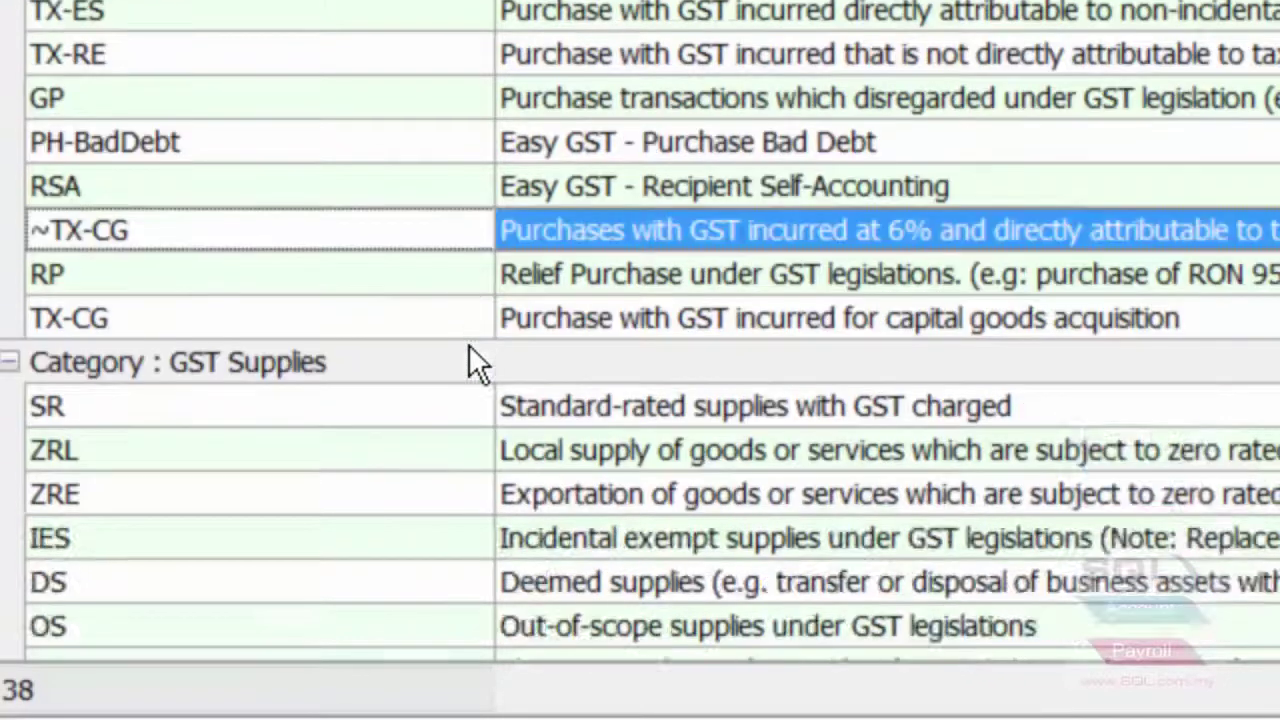
click(314, 187)
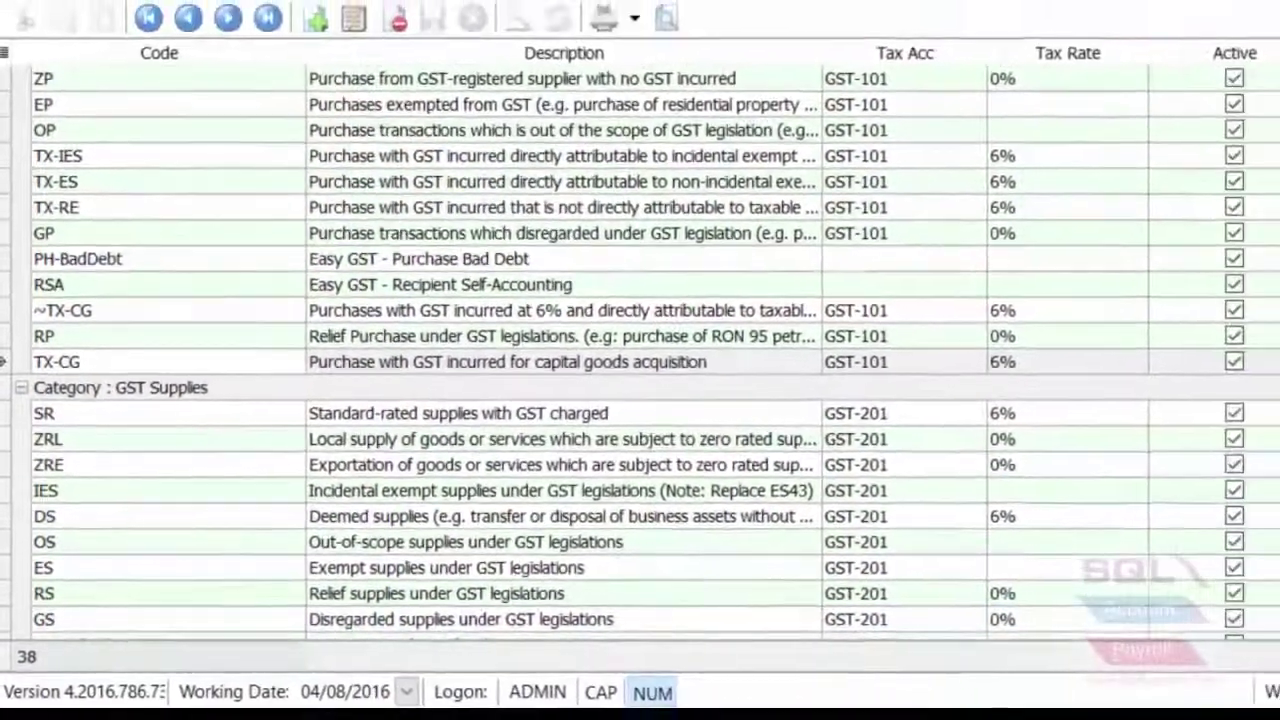
click(1262, 352)
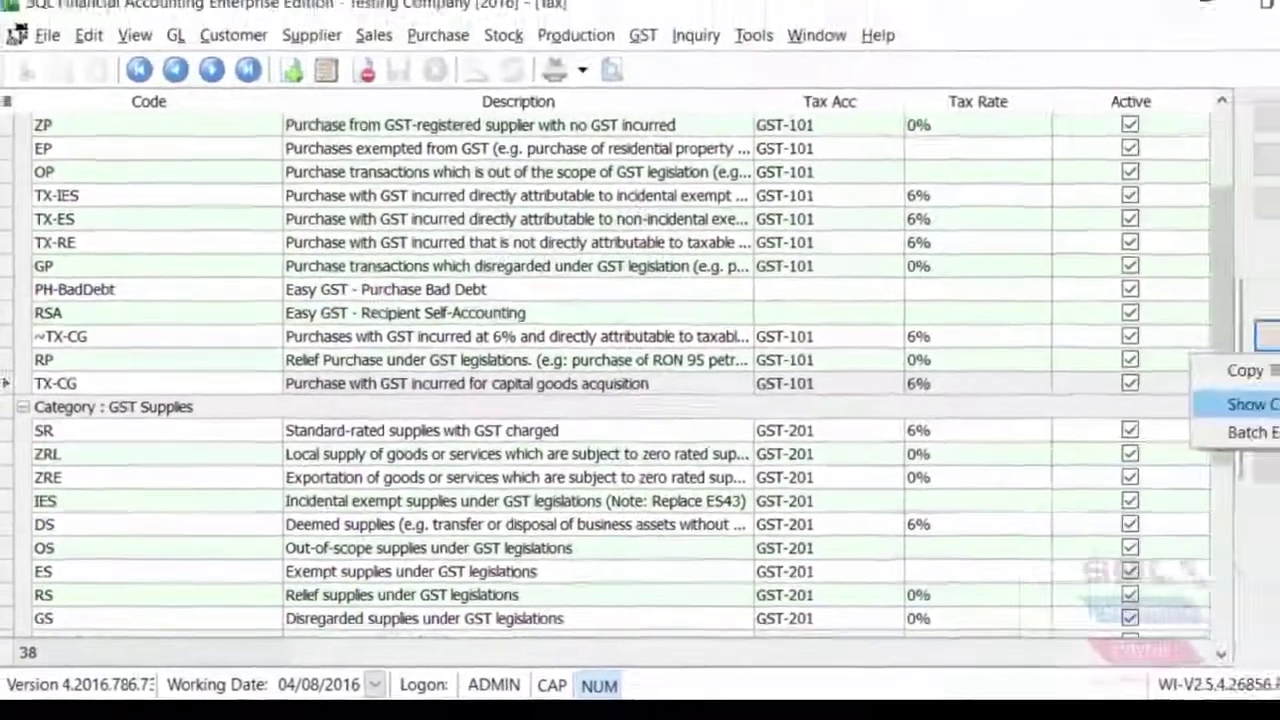
click(1242, 420)
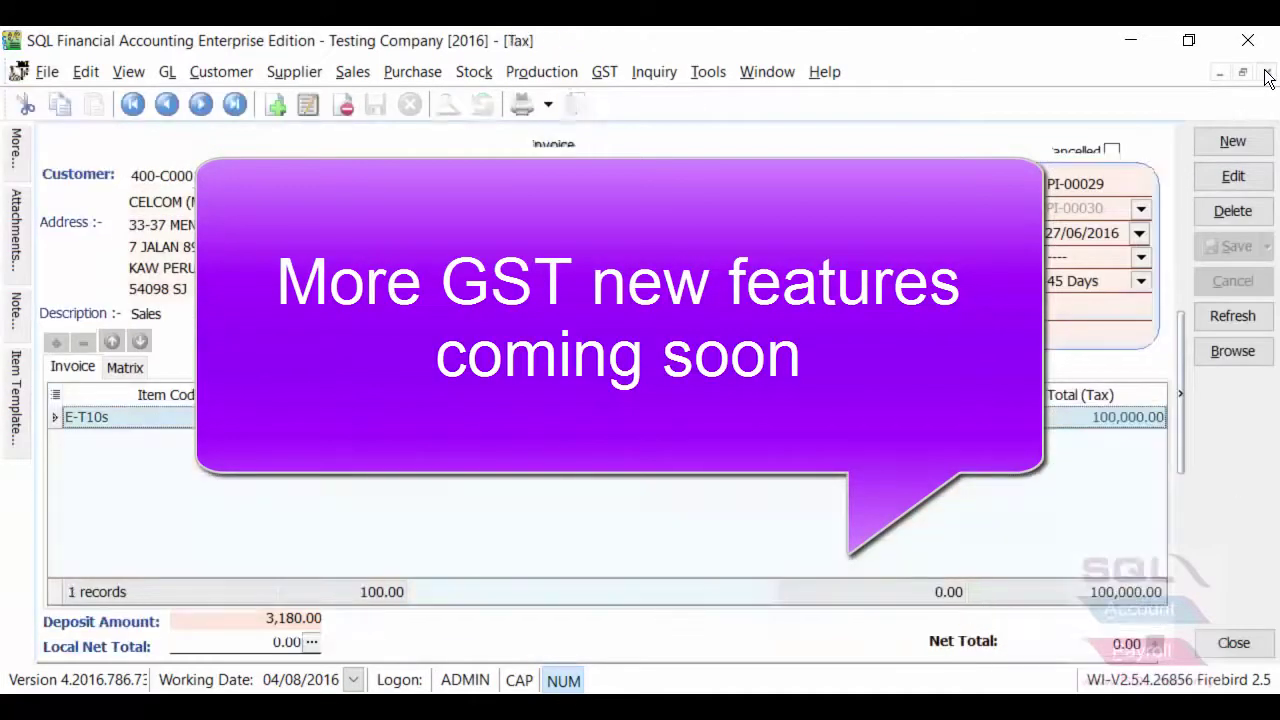
click(1267, 73)
click(1267, 73)
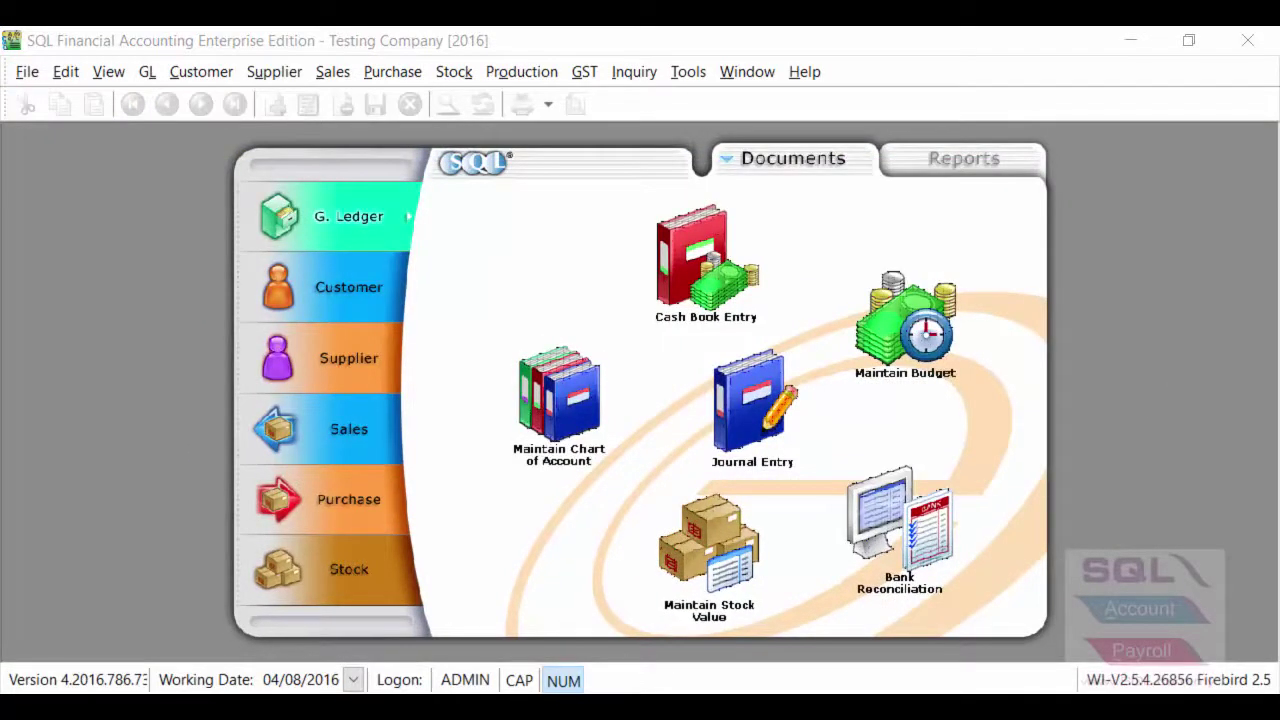
Generate the GST Audit File (GAF) for the 01/04/2016 to 30/06/2016 GST return and shrink the GST Audit window
click(580, 73)
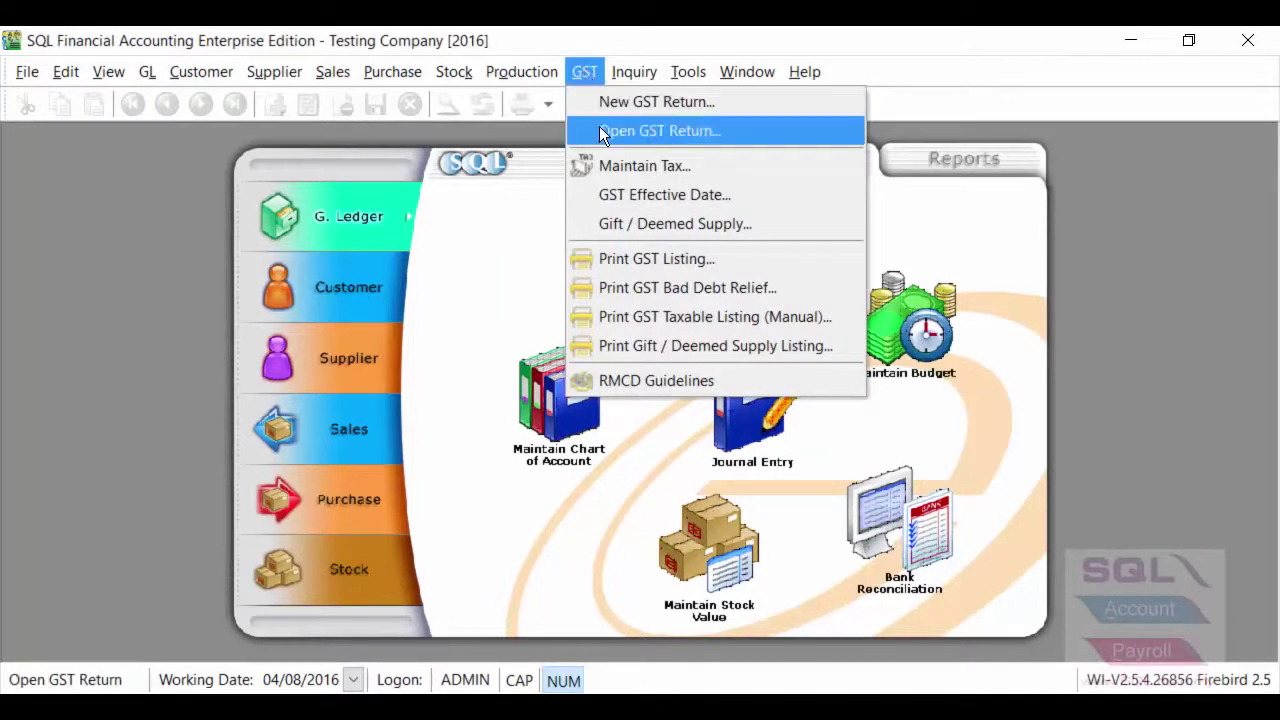
click(640, 130)
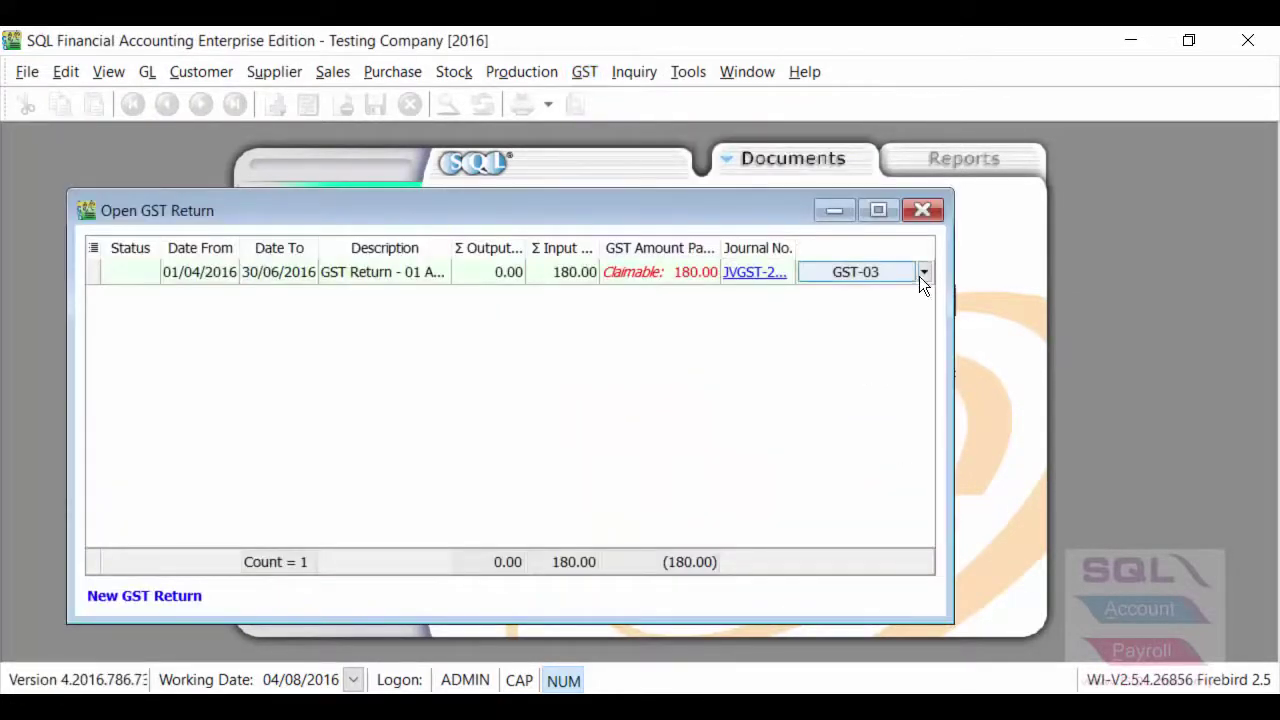
click(925, 273)
click(925, 273)
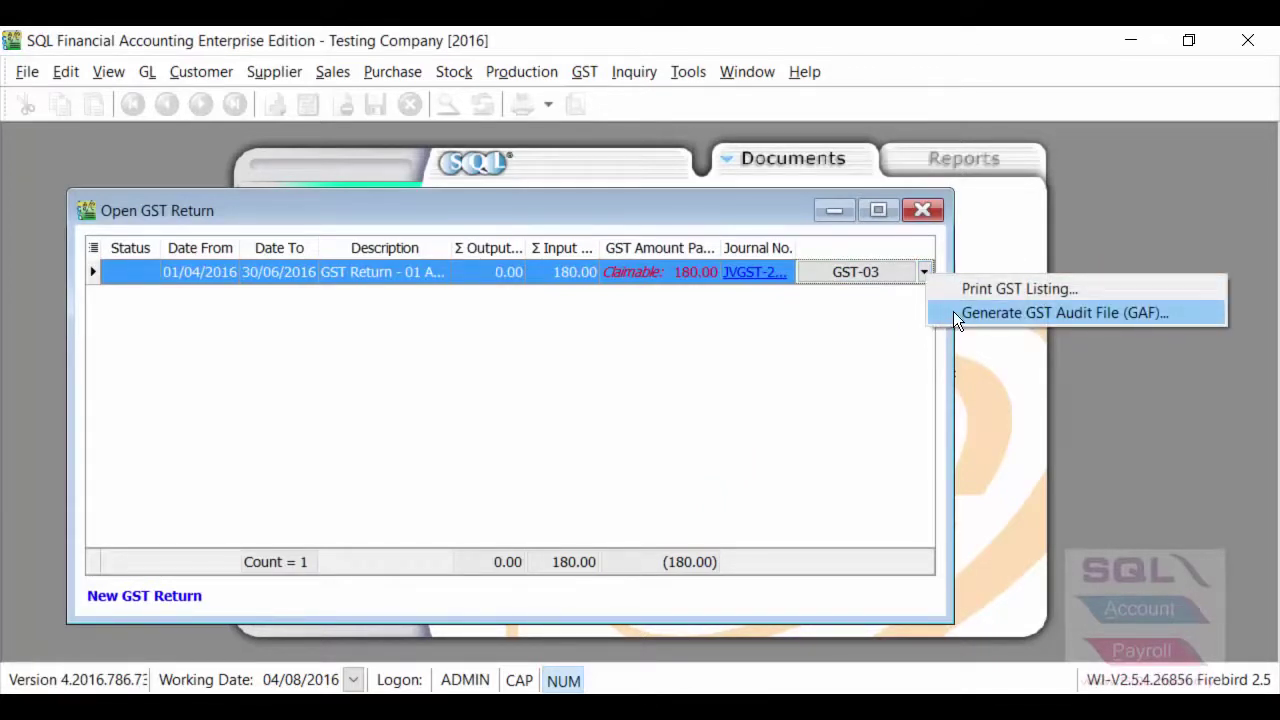
click(1000, 312)
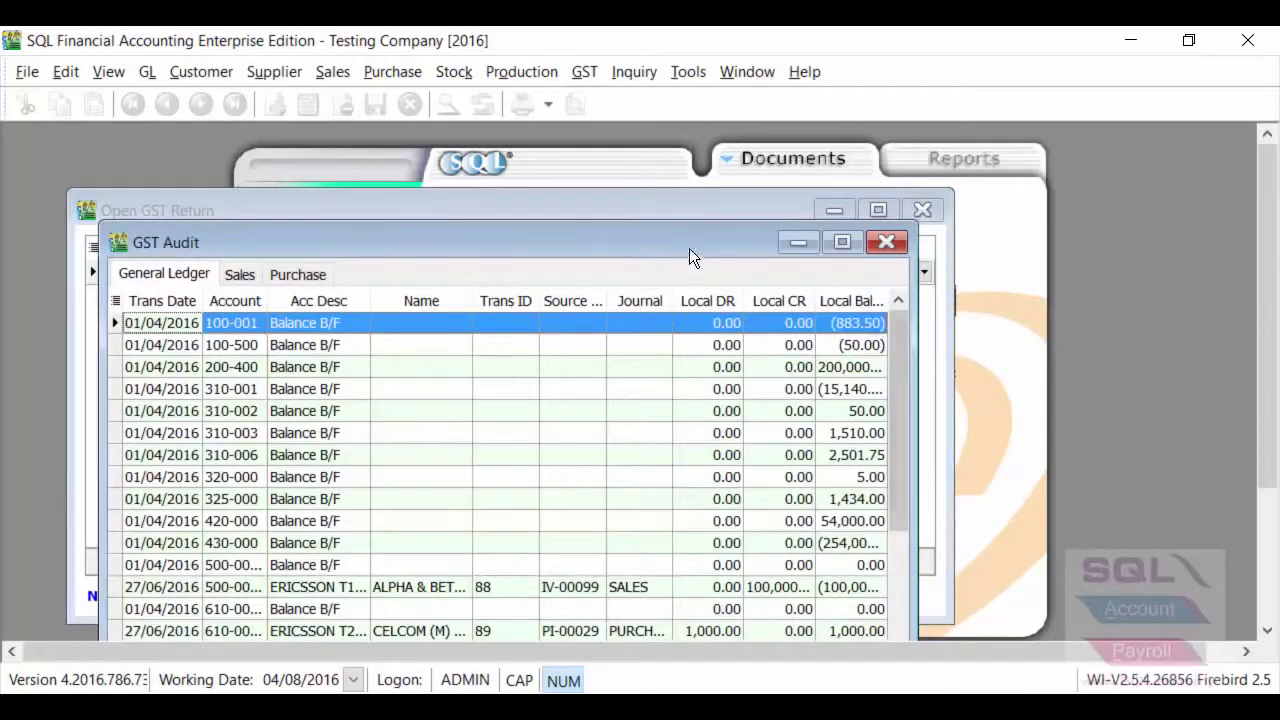
drag(688, 225, 730, 162)
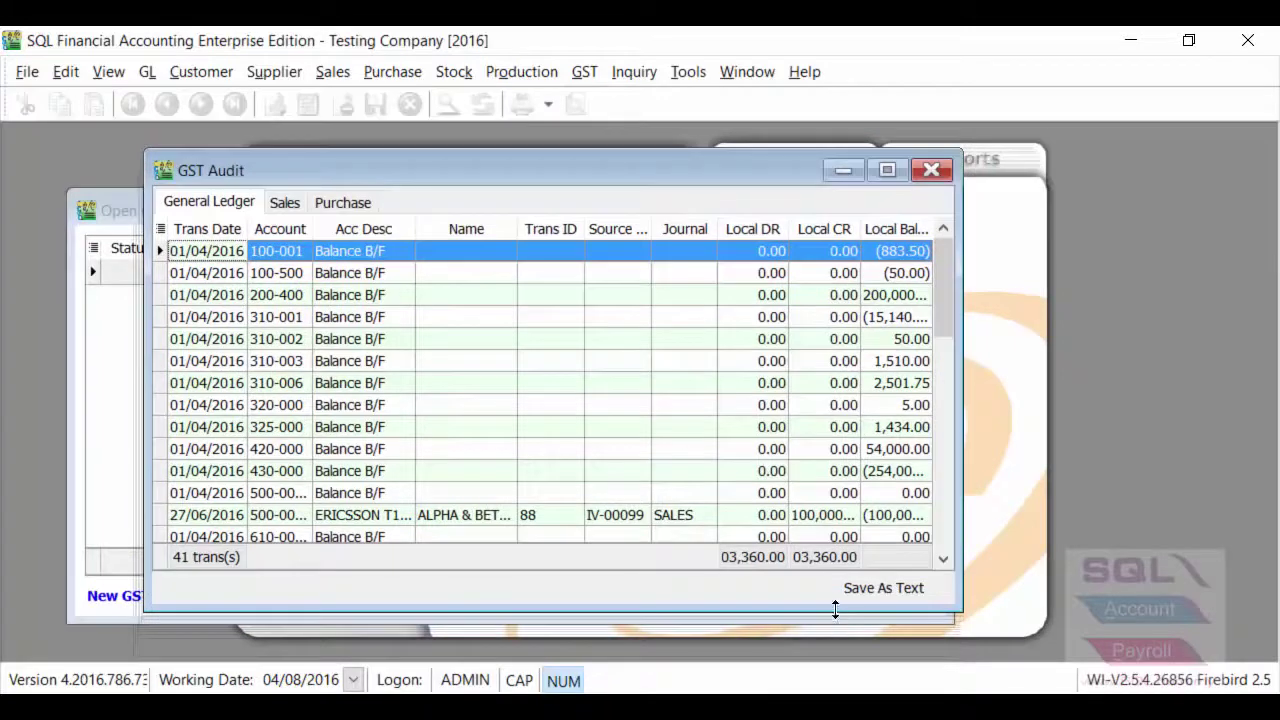
drag(835, 610, 846, 448)
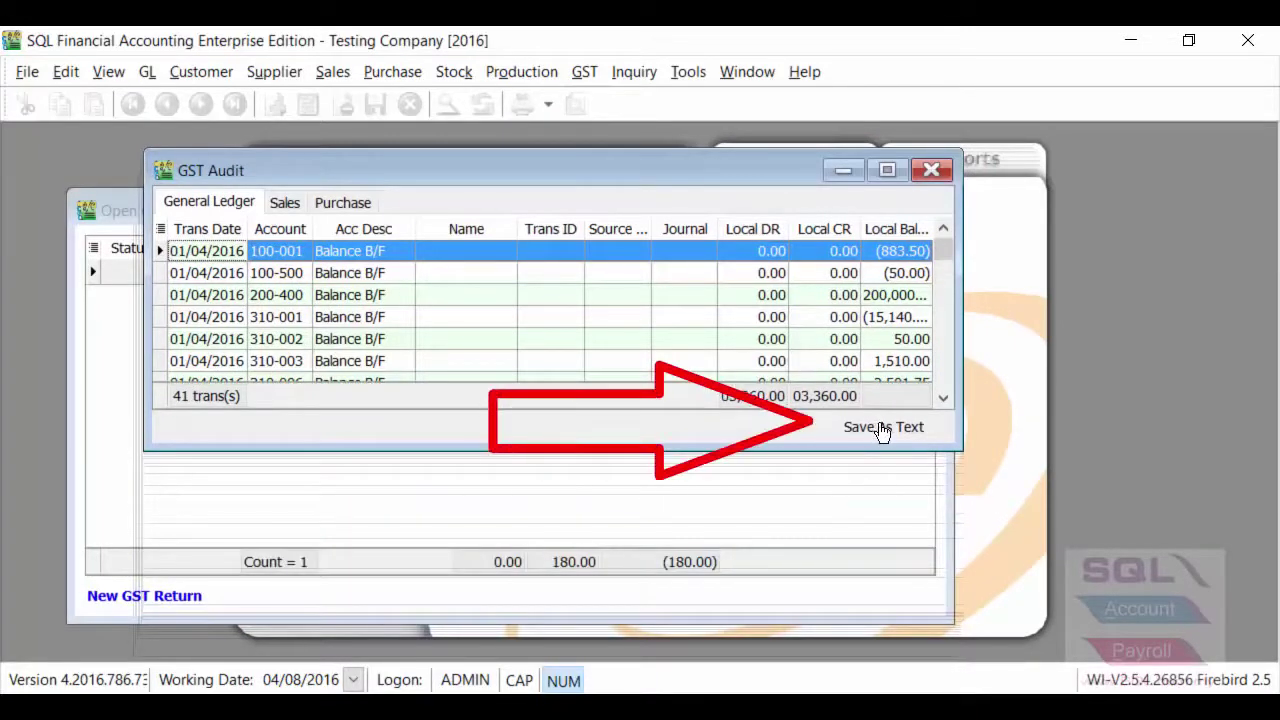
Bring up the GST audit text export as GAF.txt, cancel it, and close the GST Audit and Open GST Return windows
click(884, 428)
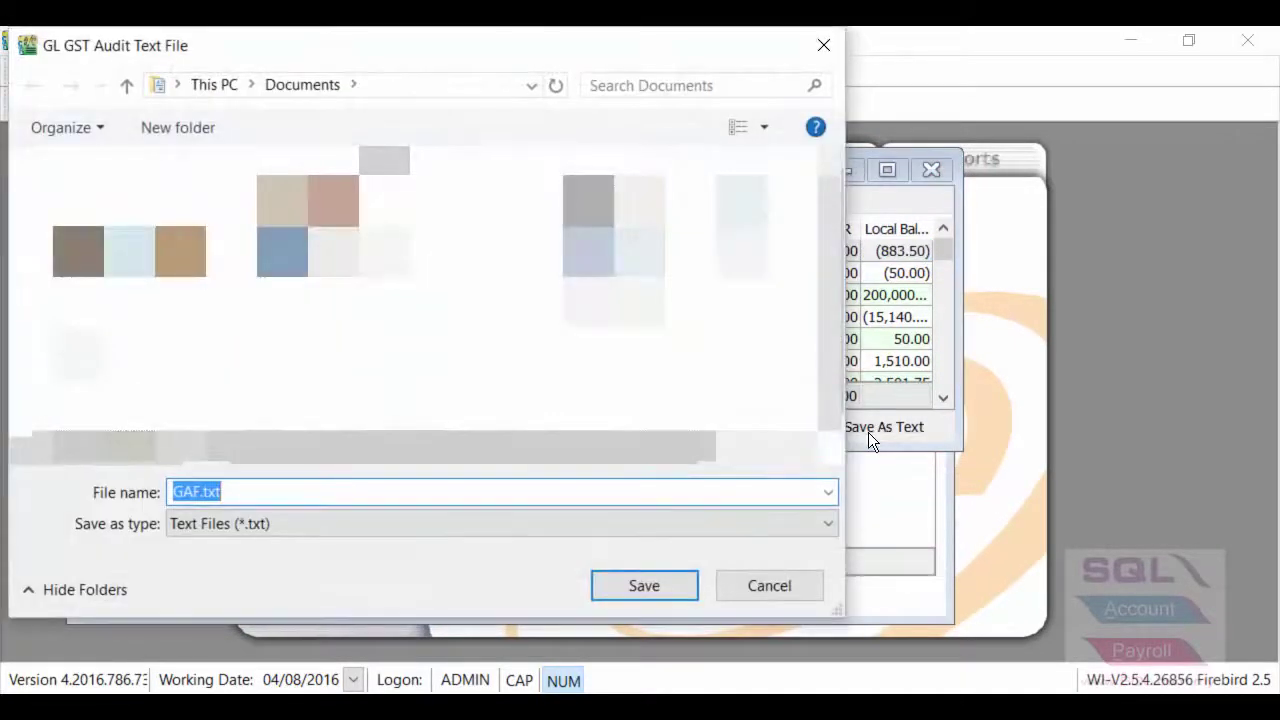
click(787, 586)
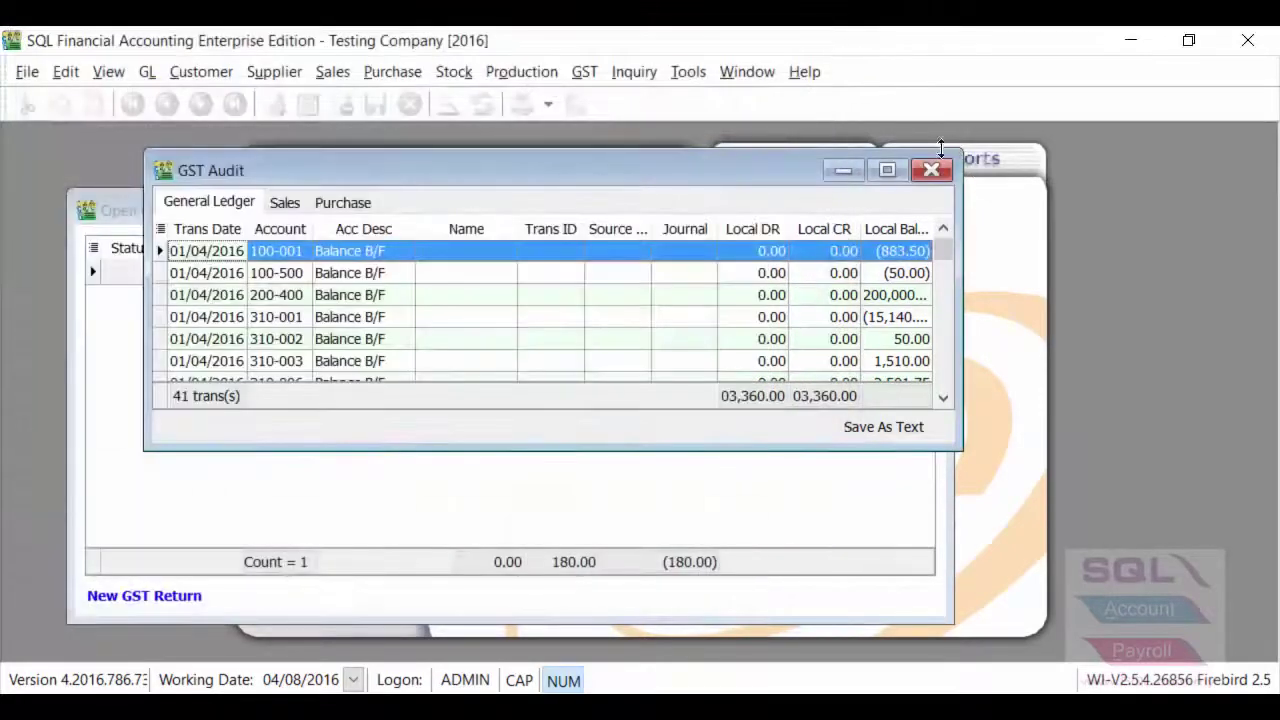
click(933, 170)
click(924, 210)
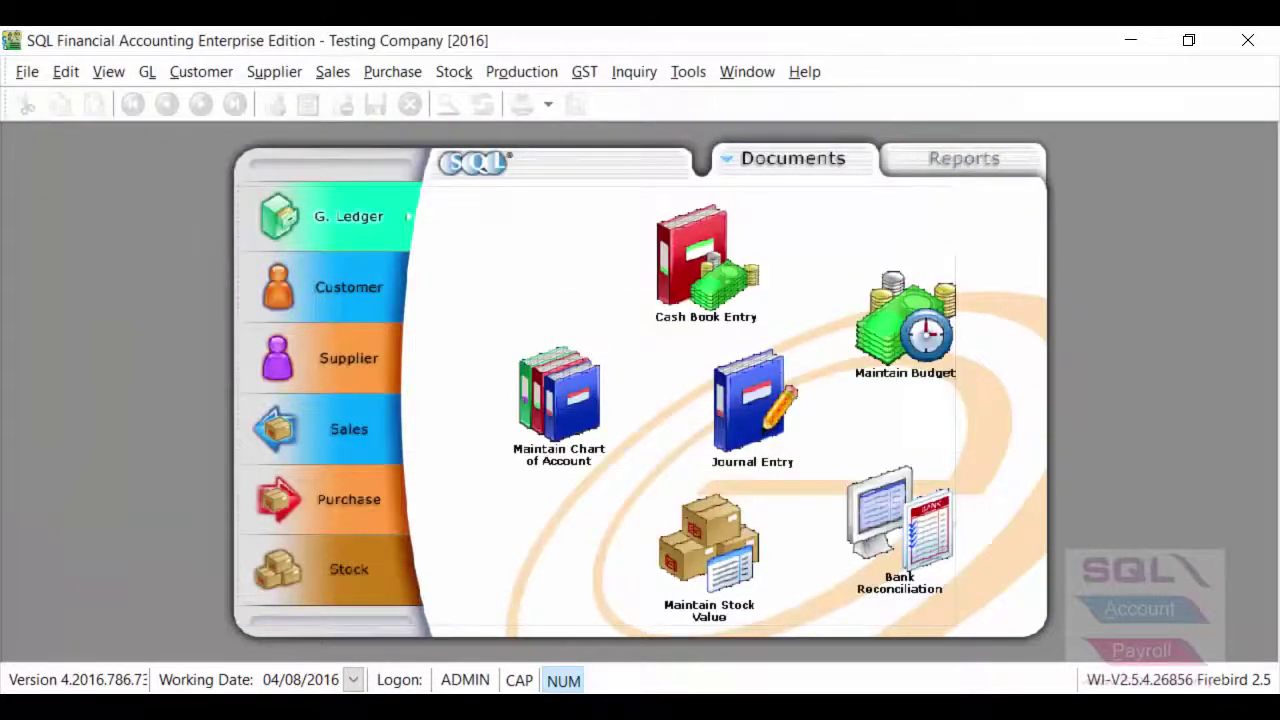